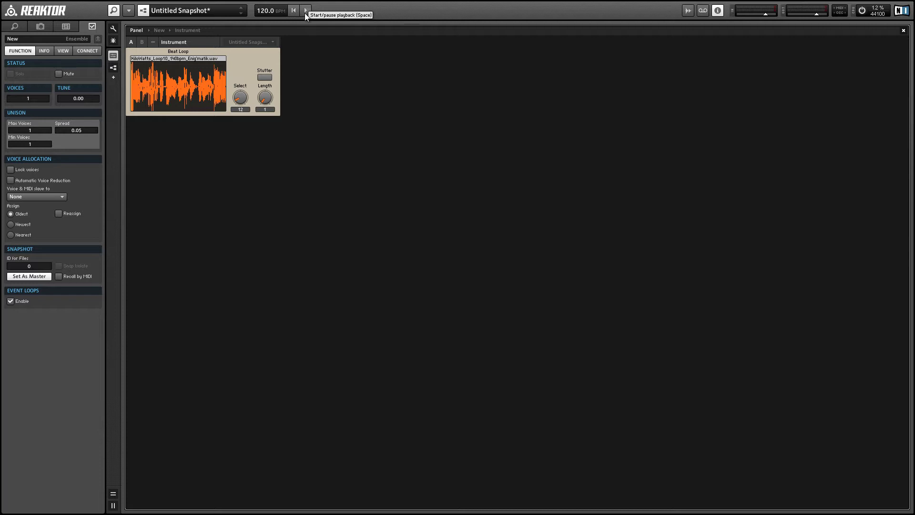
Start the beat loop playing and hold the Stutter button repeatedly to hear the effect.
{"action": "left_click", "coordinate": [306, 10]}
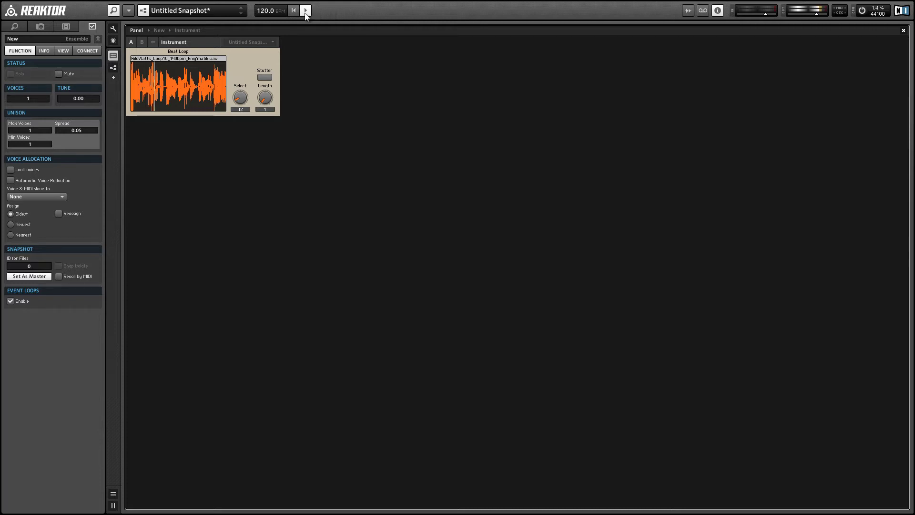
{"action": "left_click", "coordinate": [267, 77]}
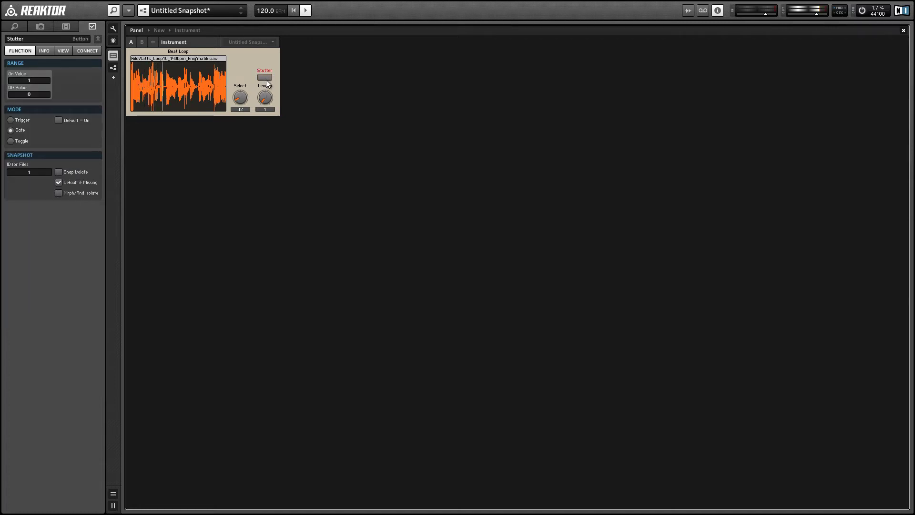
{"action": "left_click", "coordinate": [266, 79]}
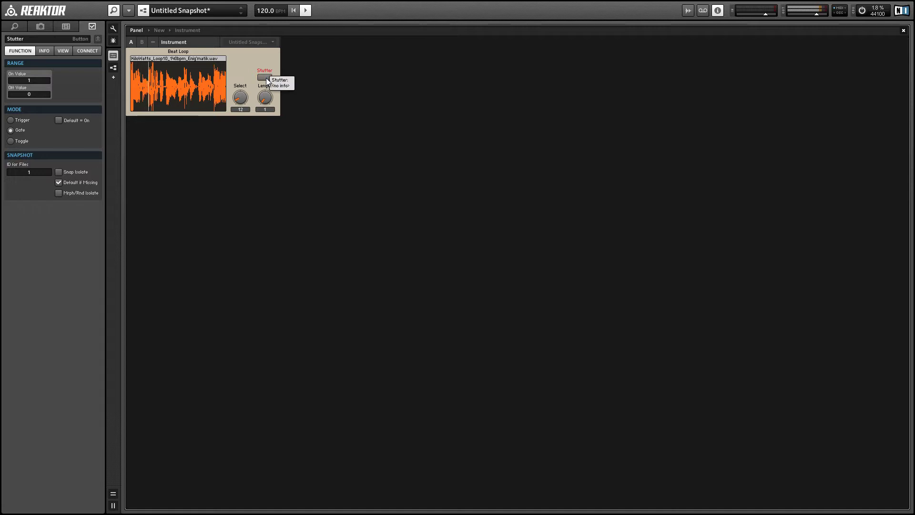
{"action": "left_click", "coordinate": [267, 77]}
{"action": "left_click", "coordinate": [267, 78]}
{"action": "left_click", "coordinate": [268, 77]}
{"action": "left_click", "coordinate": [268, 78]}
{"action": "left_click", "coordinate": [268, 77]}
{"action": "left_click", "coordinate": [268, 77]}
{"action": "left_click", "coordinate": [267, 77]}
{"action": "left_click", "coordinate": [270, 77]}
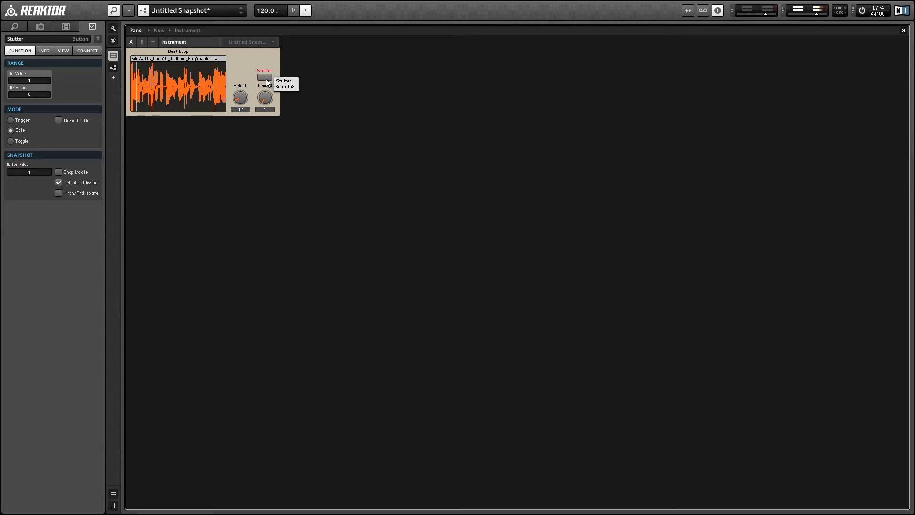
{"action": "left_click", "coordinate": [266, 78]}
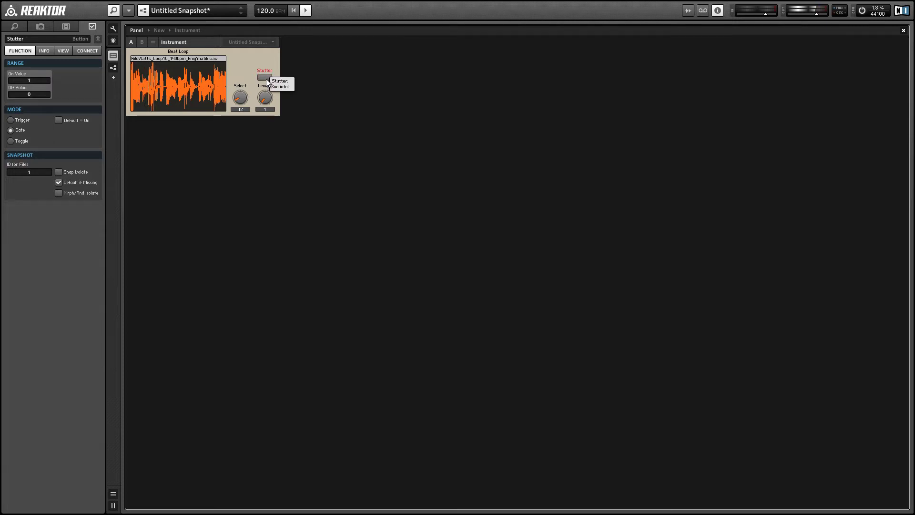
{"action": "left_click", "coordinate": [266, 79]}
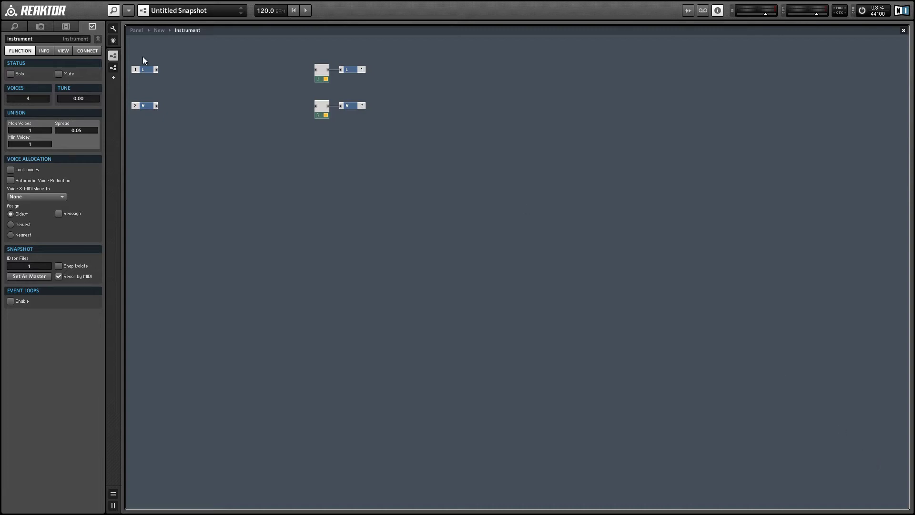
Insert a Built-In Sampler Beat Loop module into the empty Instrument.
{"action": "right_click", "coordinate": [281, 147]}
{"action": "mouse_move", "coordinate": [302, 154]}
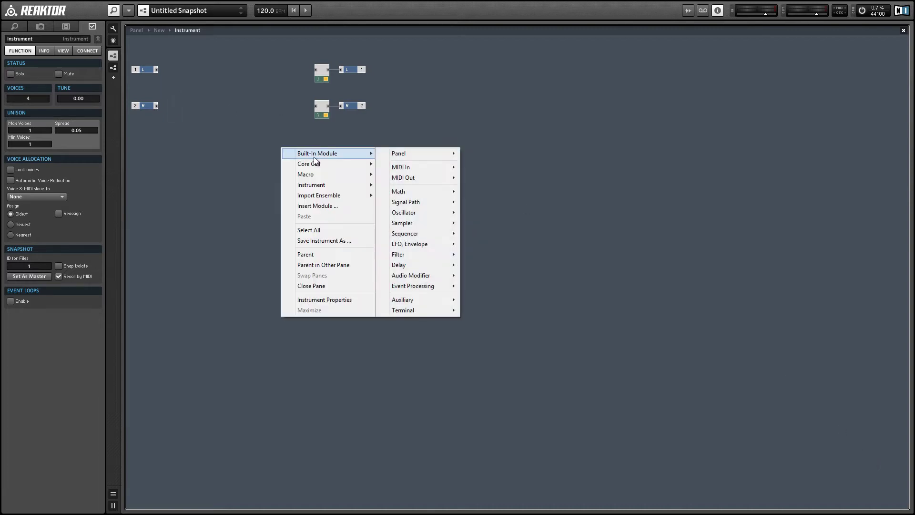
{"action": "mouse_move", "coordinate": [419, 224]}
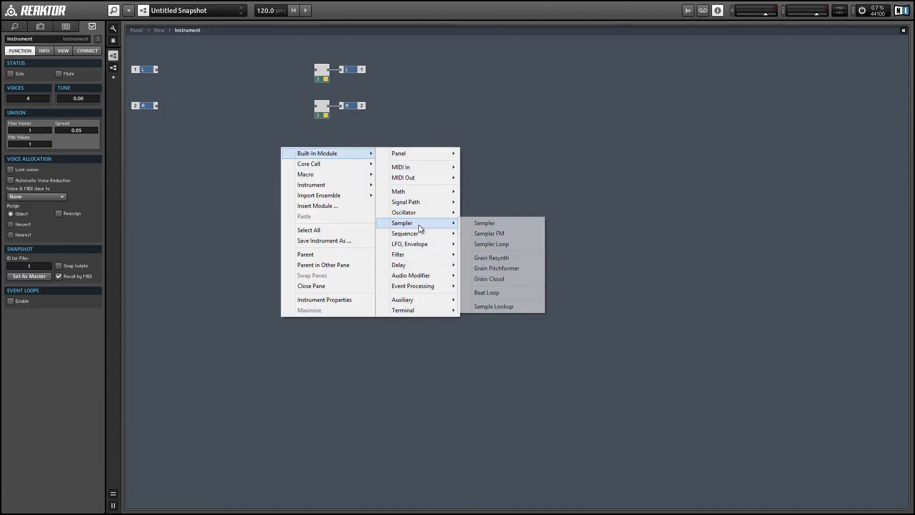
{"action": "left_click", "coordinate": [513, 292]}
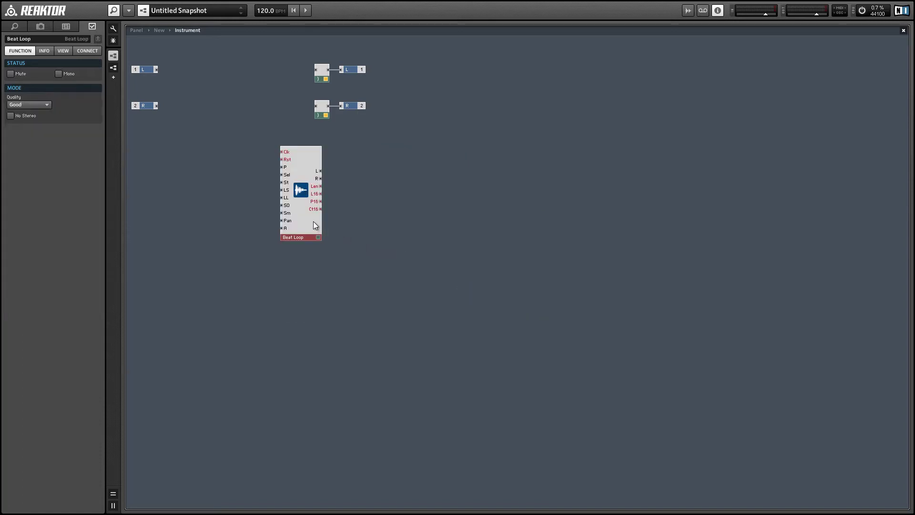
Import (Replace) the Ultraloop Backup.map sample map in the Sample Map editor.
{"action": "left_click", "coordinate": [687, 10]}
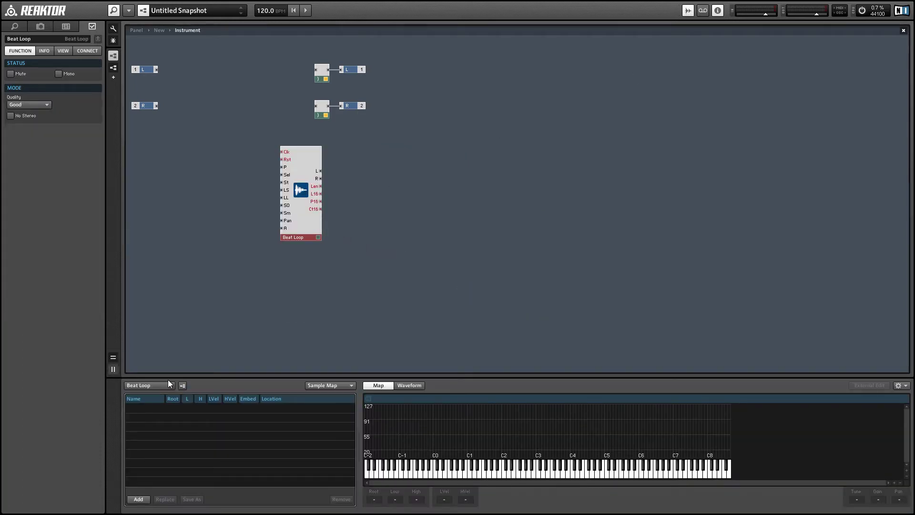
{"action": "left_click", "coordinate": [318, 384]}
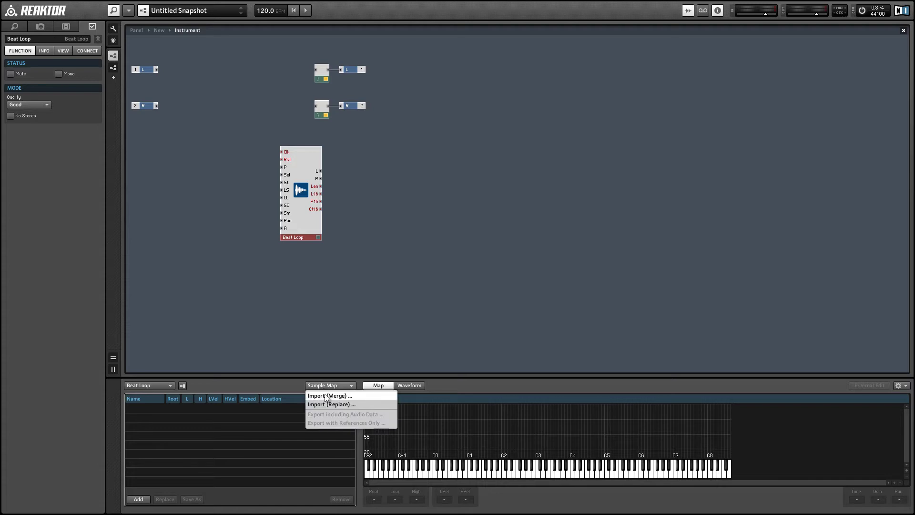
{"action": "left_click", "coordinate": [327, 403]}
{"action": "left_click", "coordinate": [109, 107]}
{"action": "double_click", "coordinate": [110, 108]}
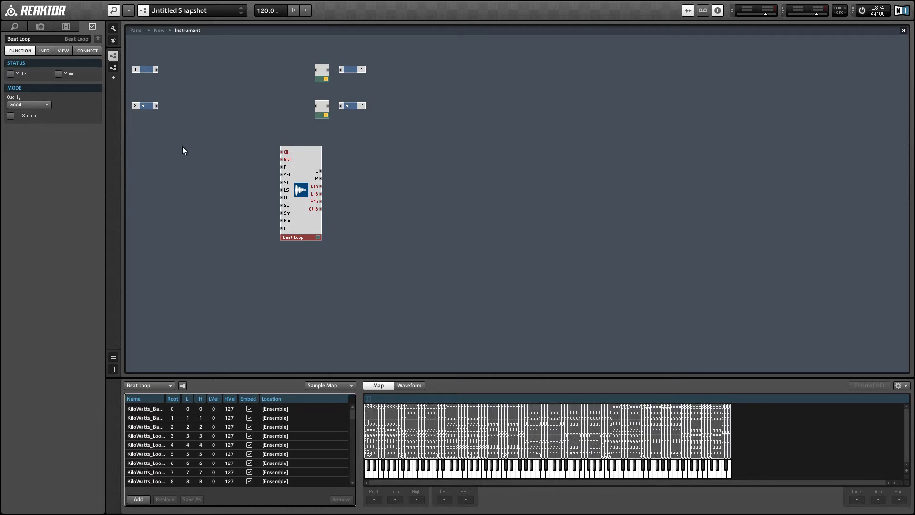
Set the Instrument to 1 voice and delete the two modules feeding the outputs.
{"action": "left_click", "coordinate": [227, 120]}
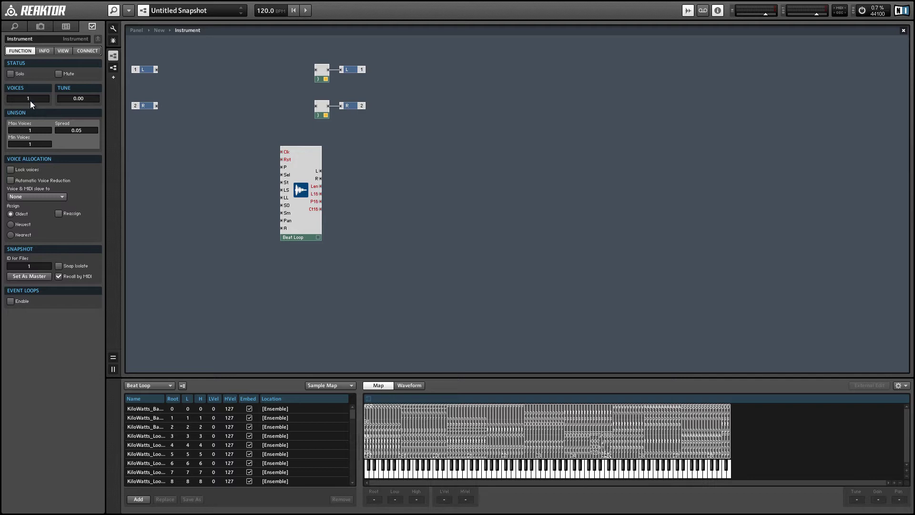
{"action": "left_click_drag", "start_coordinate": [299, 42], "coordinate": [341, 70]}
{"action": "key", "text": "Delete"}
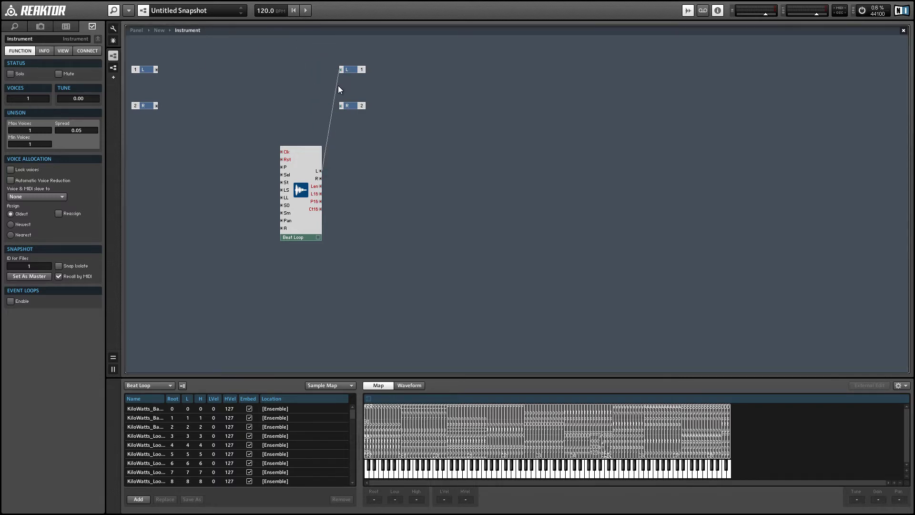
Wire Beat Loop's L and R straight to the outputs and move the group right.
{"action": "left_click_drag", "start_coordinate": [341, 106], "coordinate": [318, 177]}
{"action": "left_click_drag", "start_coordinate": [357, 110], "coordinate": [351, 171]}
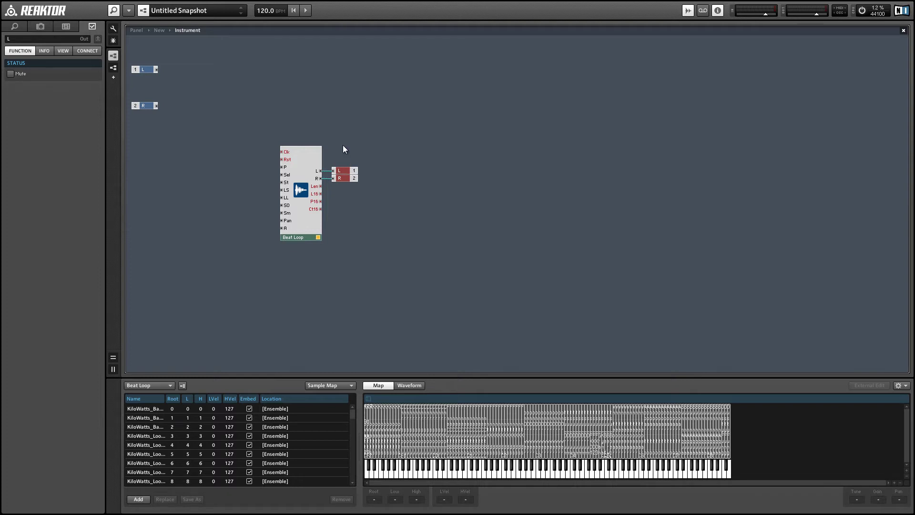
{"action": "left_click", "coordinate": [343, 144]}
{"action": "left_click_drag", "start_coordinate": [236, 117], "coordinate": [387, 227]}
{"action": "left_click", "coordinate": [266, 165]}
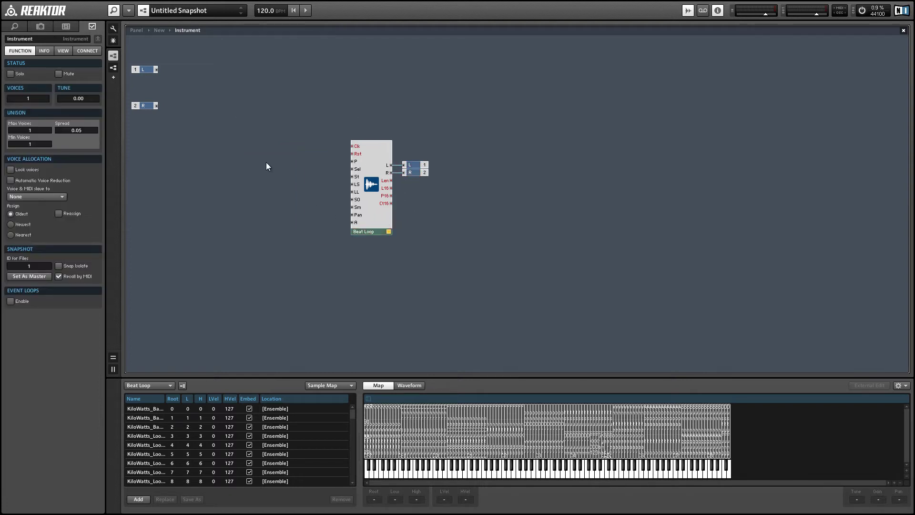
Add a MIDI In 1/96 Clock module wired into Beat Loop's Clk input.
{"action": "right_click", "coordinate": [219, 71]}
{"action": "mouse_move", "coordinate": [250, 77]}
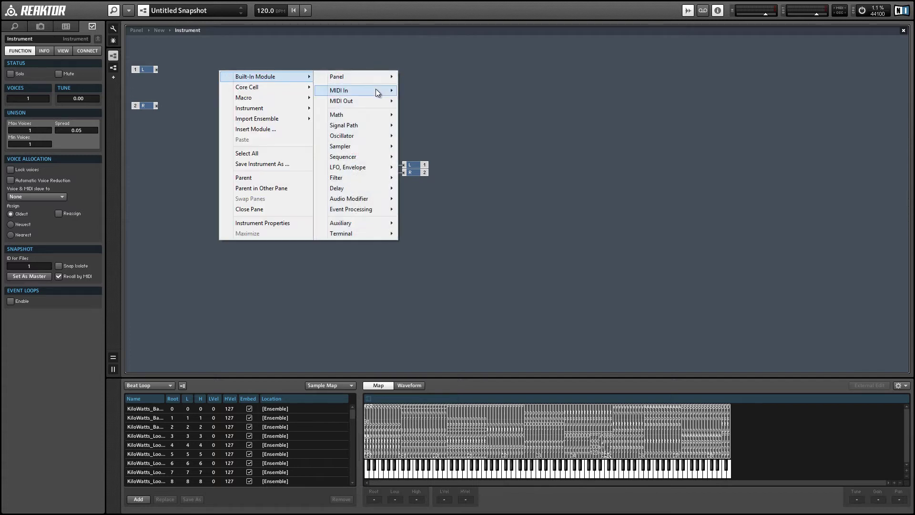
{"action": "mouse_move", "coordinate": [378, 93]}
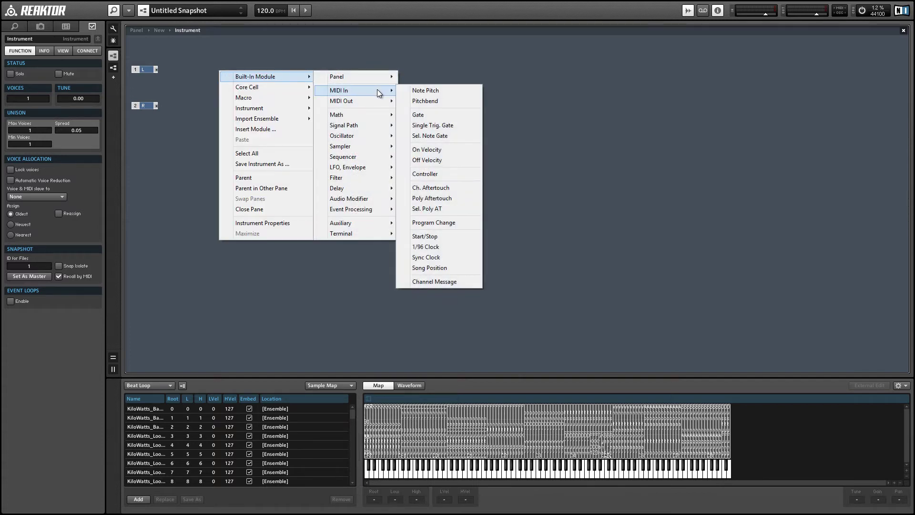
{"action": "left_click", "coordinate": [444, 244]}
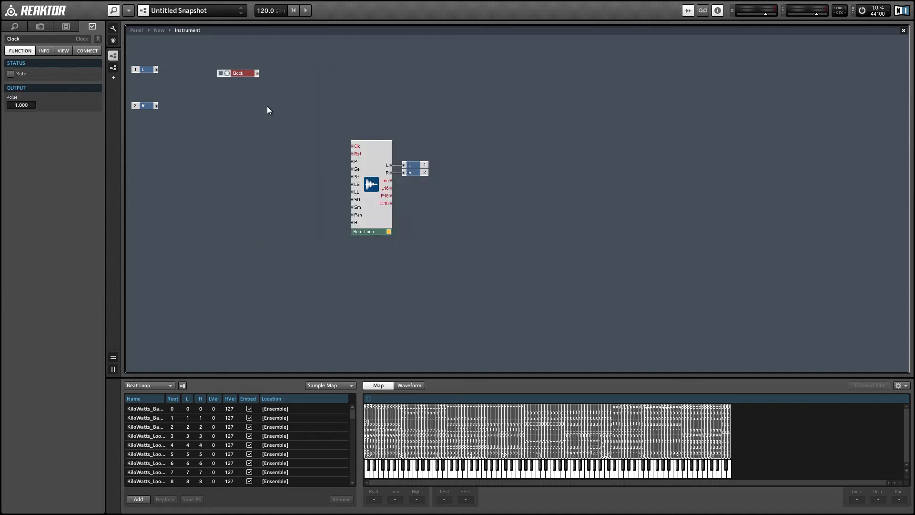
{"action": "left_click_drag", "start_coordinate": [256, 74], "coordinate": [352, 146]}
{"action": "left_click_drag", "start_coordinate": [241, 74], "coordinate": [327, 149]}
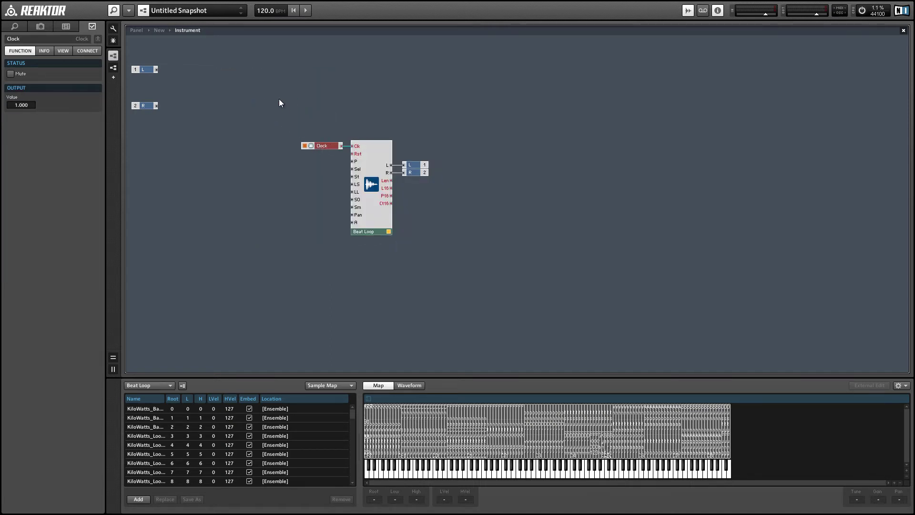
Add a MIDI Start/Stop module with its Rst output wired to Beat Loop's Rst.
{"action": "right_click", "coordinate": [238, 80]}
{"action": "mouse_move", "coordinate": [305, 86]}
{"action": "mouse_move", "coordinate": [364, 101]}
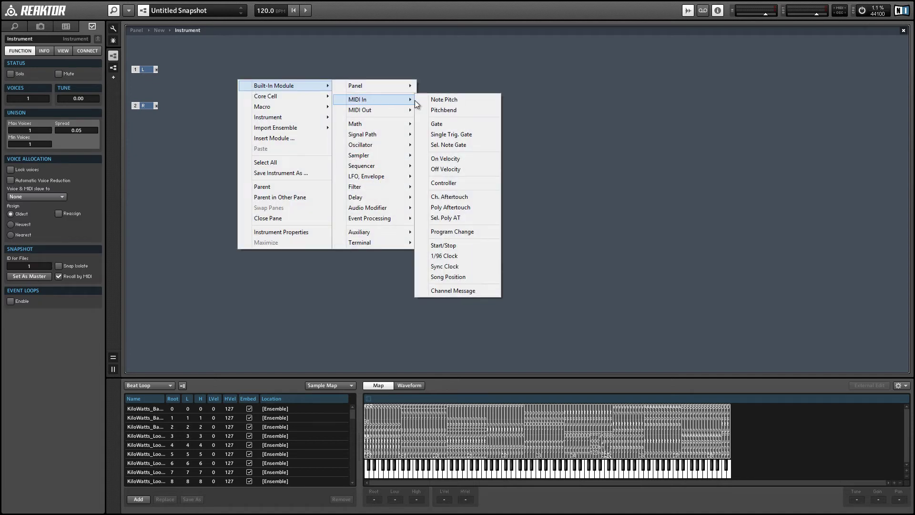
{"action": "left_click", "coordinate": [456, 245]}
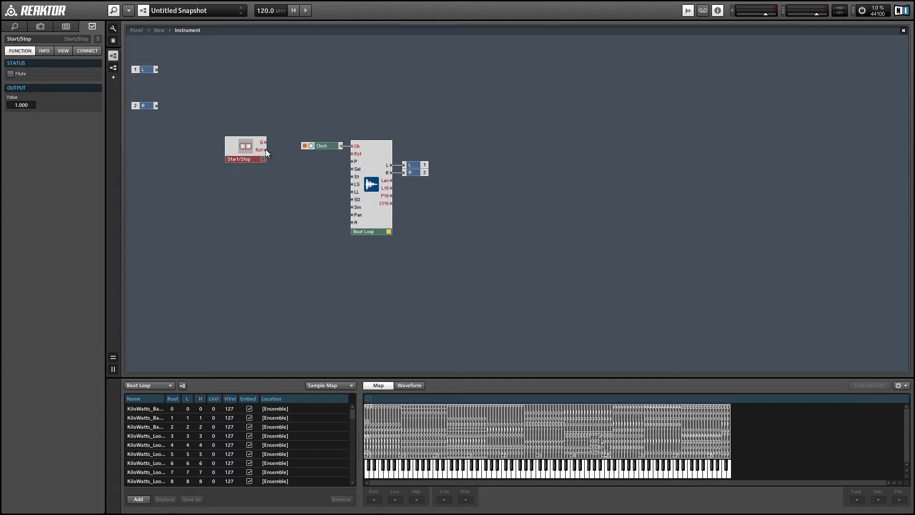
{"action": "left_click_drag", "start_coordinate": [312, 152], "coordinate": [353, 154]}
{"action": "left_click_drag", "start_coordinate": [251, 155], "coordinate": [277, 160]}
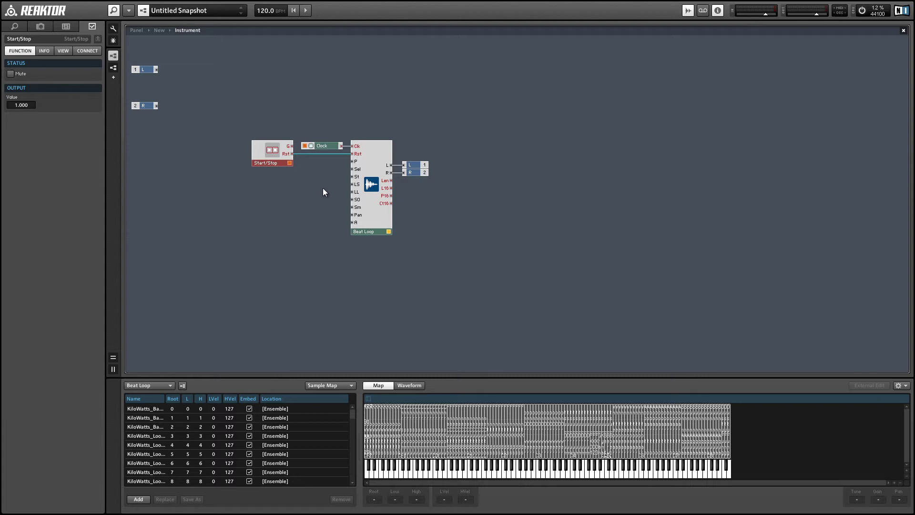
Create a 0–127 Select control wired into Beat Loop's Sel input.
{"action": "right_click", "coordinate": [360, 170]}
{"action": "left_click", "coordinate": [365, 176]}
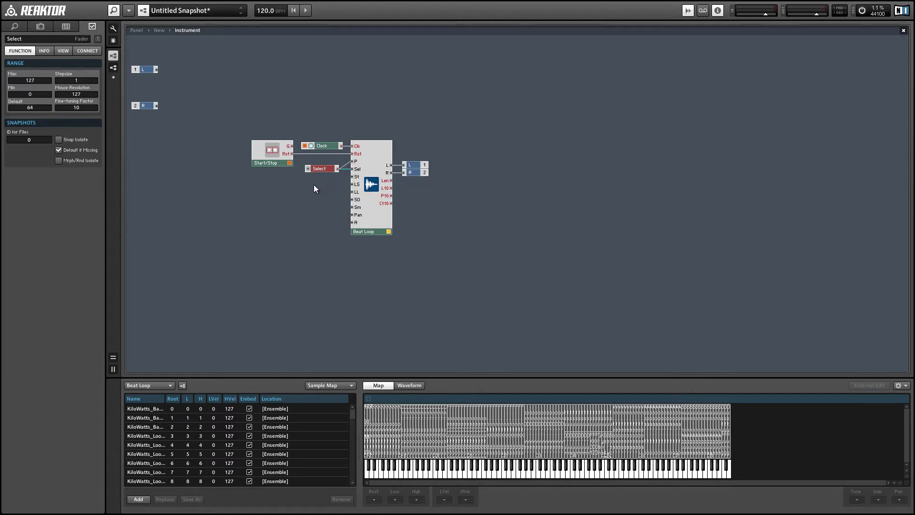
{"action": "left_click", "coordinate": [297, 187]}
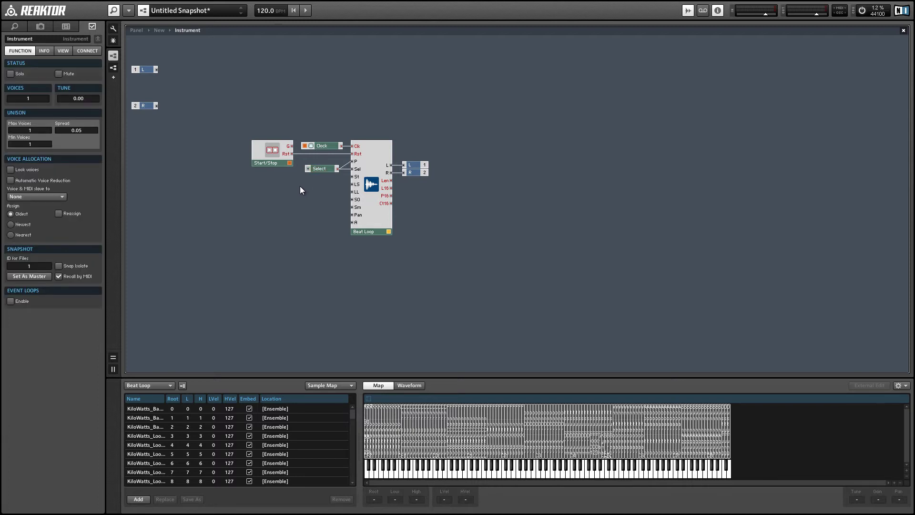
In the panel layout, move the Select knob to the right of the waveform.
{"action": "left_click", "coordinate": [374, 199]}
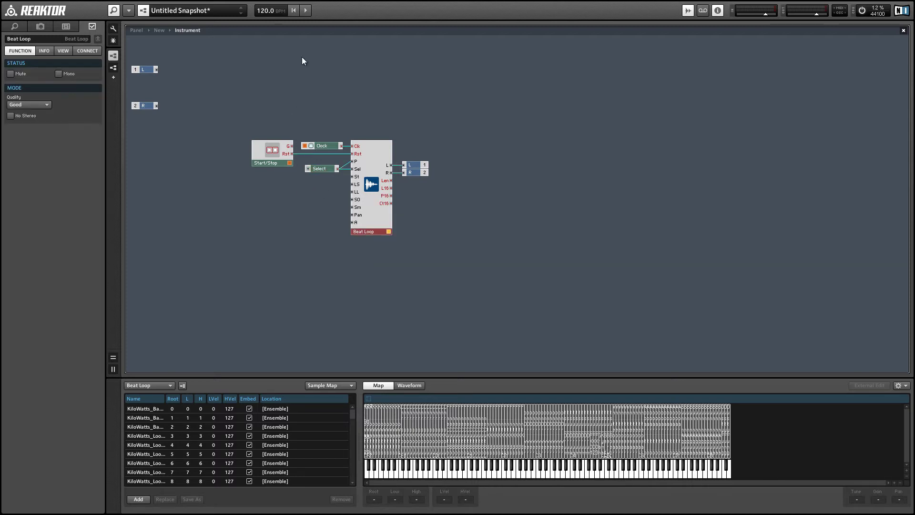
{"action": "left_click", "coordinate": [136, 30]}
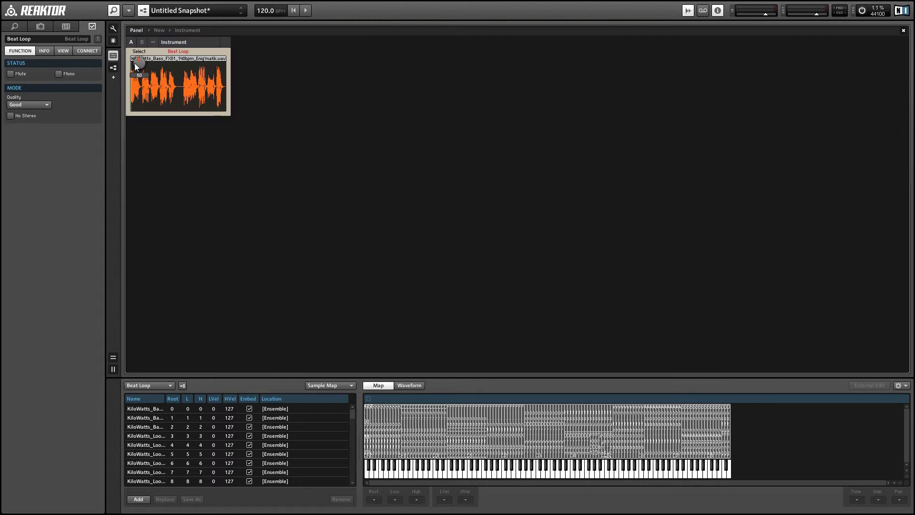
{"action": "left_click", "coordinate": [113, 28]}
{"action": "left_click_drag", "start_coordinate": [139, 61], "coordinate": [241, 99]}
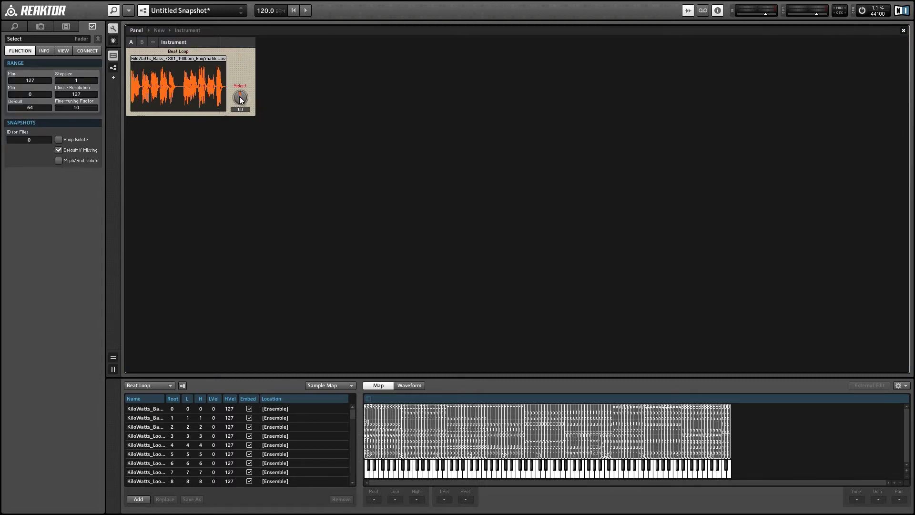
{"action": "left_click", "coordinate": [113, 27]}
Play the loop, scroll the Select knob to 61, then stop playback.
{"action": "left_click", "coordinate": [306, 16]}
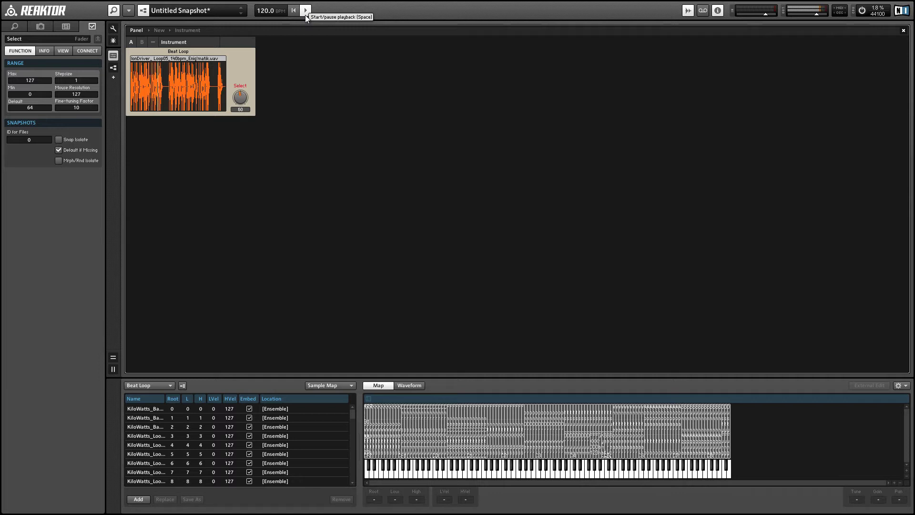
{"action": "scroll", "coordinate": [241, 98], "scroll_direction": "up", "scroll_amount": 8}
{"action": "scroll", "coordinate": [241, 97], "scroll_direction": "down", "scroll_amount": 7}
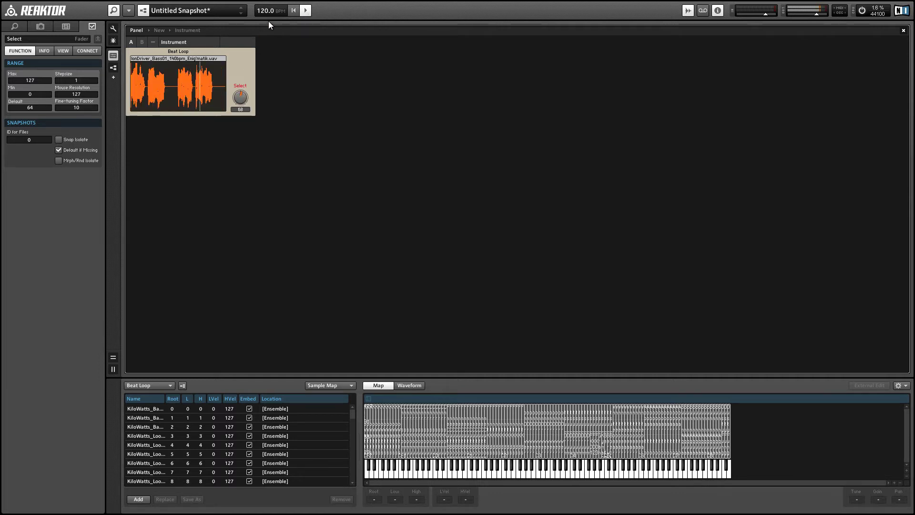
{"action": "left_click", "coordinate": [304, 11]}
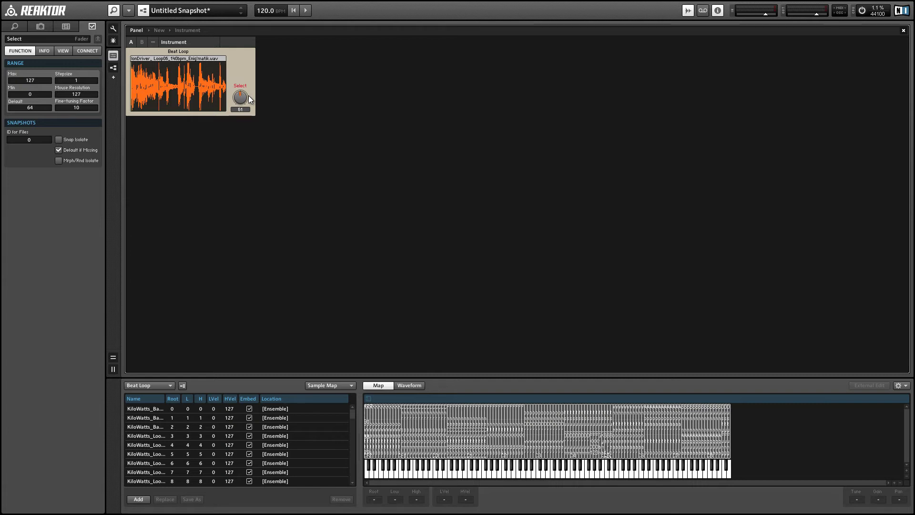
Open the Instrument's structure and select, then deselect, the Beat Loop module.
{"action": "left_click", "coordinate": [242, 66]}
{"action": "double_click", "coordinate": [242, 64]}
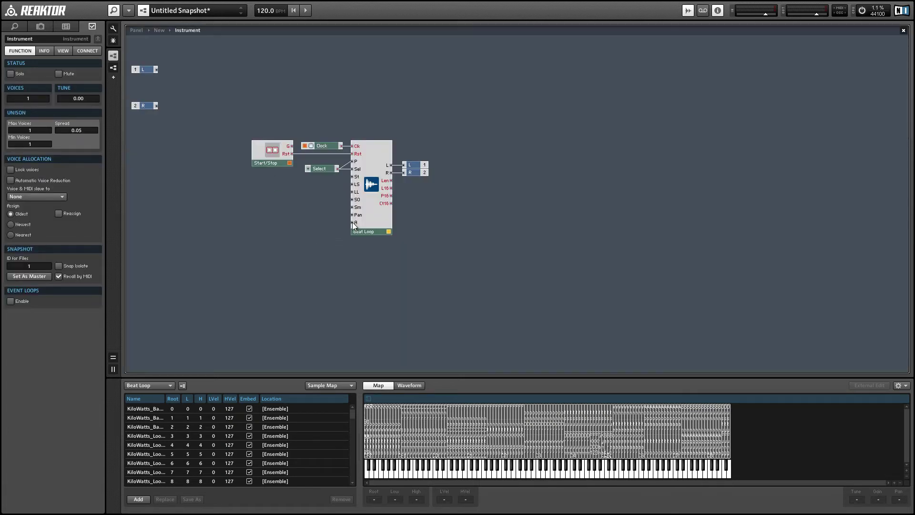
{"action": "left_click_drag", "start_coordinate": [341, 218], "coordinate": [360, 222]}
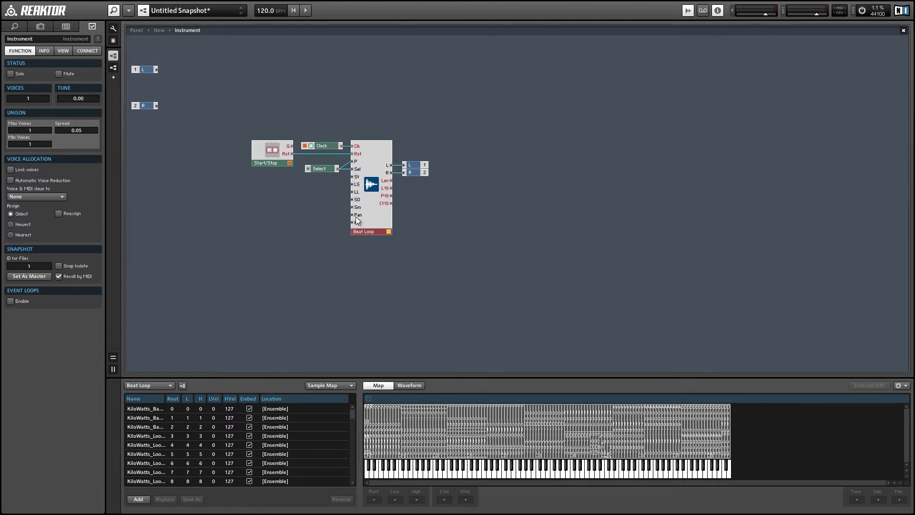
{"action": "left_click", "coordinate": [327, 187]}
Add a MIDI In Note Pitch module to the left of Beat Loop.
{"action": "right_click", "coordinate": [223, 177]}
{"action": "mouse_move", "coordinate": [234, 183]}
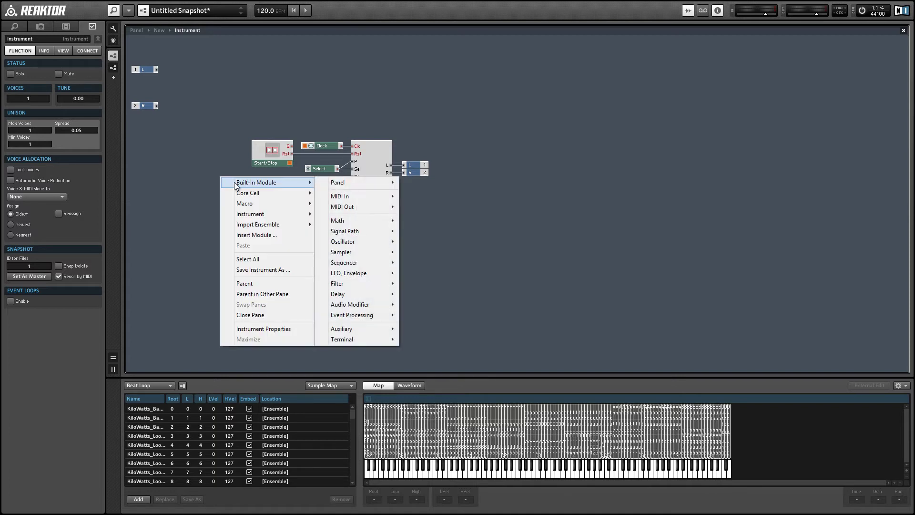
{"action": "mouse_move", "coordinate": [343, 196]}
{"action": "left_click", "coordinate": [442, 200]}
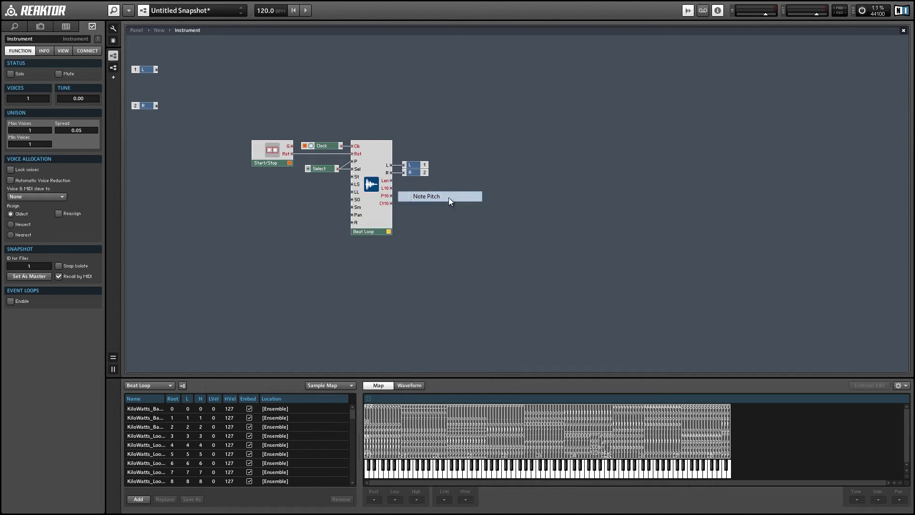
{"action": "left_click_drag", "start_coordinate": [204, 184], "coordinate": [192, 178]}
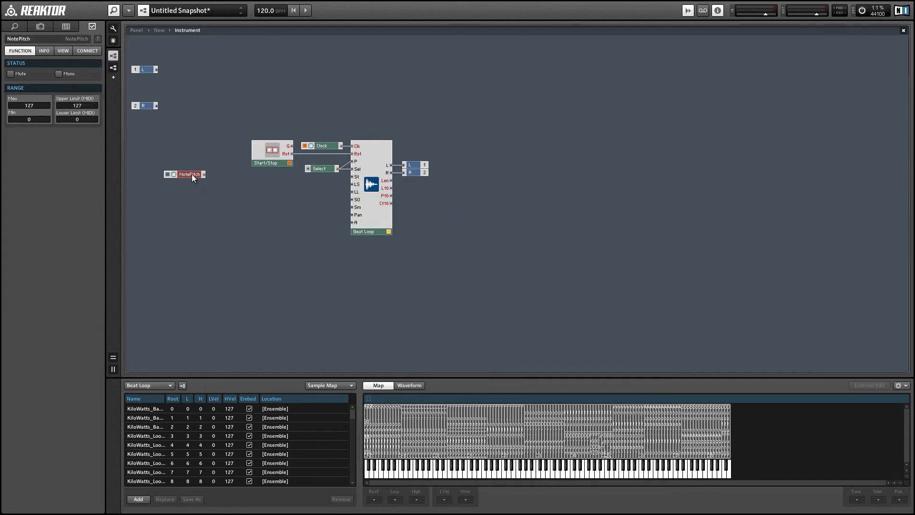
Add a Math Subtract module taking NotePitch minus a constant of 48.
{"action": "right_click", "coordinate": [219, 179]}
{"action": "mouse_move", "coordinate": [236, 186]}
{"action": "mouse_move", "coordinate": [336, 202]}
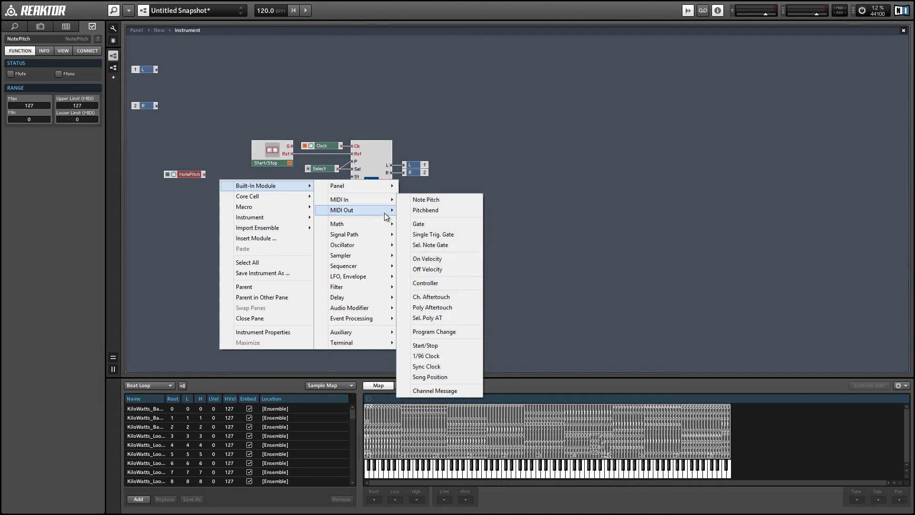
{"action": "mouse_move", "coordinate": [355, 222]}
{"action": "left_click", "coordinate": [431, 234]}
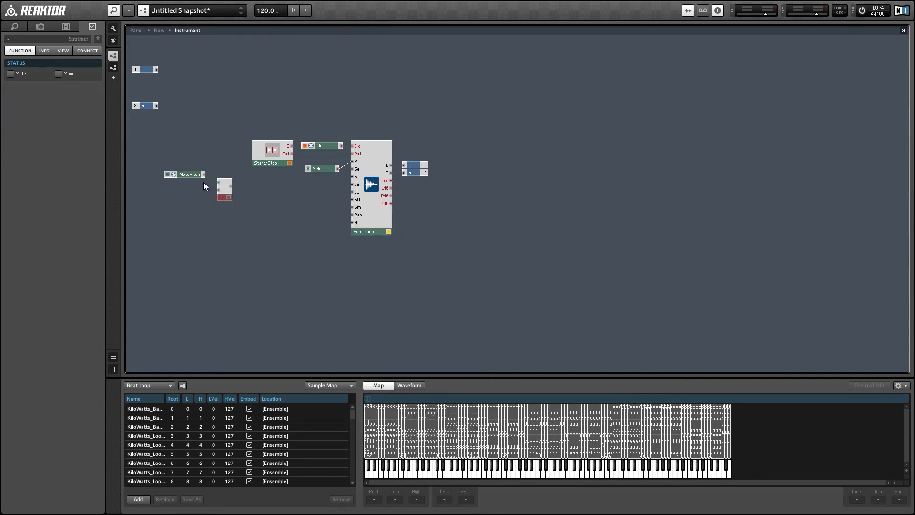
{"action": "left_click_drag", "start_coordinate": [201, 173], "coordinate": [203, 181]}
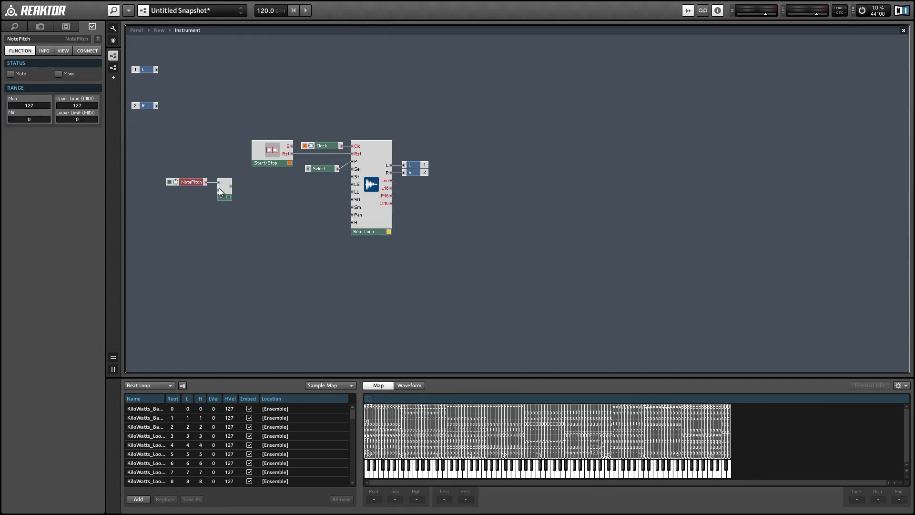
{"action": "right_click", "coordinate": [219, 188]}
{"action": "left_click", "coordinate": [240, 202]}
{"action": "left_click_drag", "start_coordinate": [194, 190], "coordinate": [198, 190]}
{"action": "left_click", "coordinate": [33, 75]}
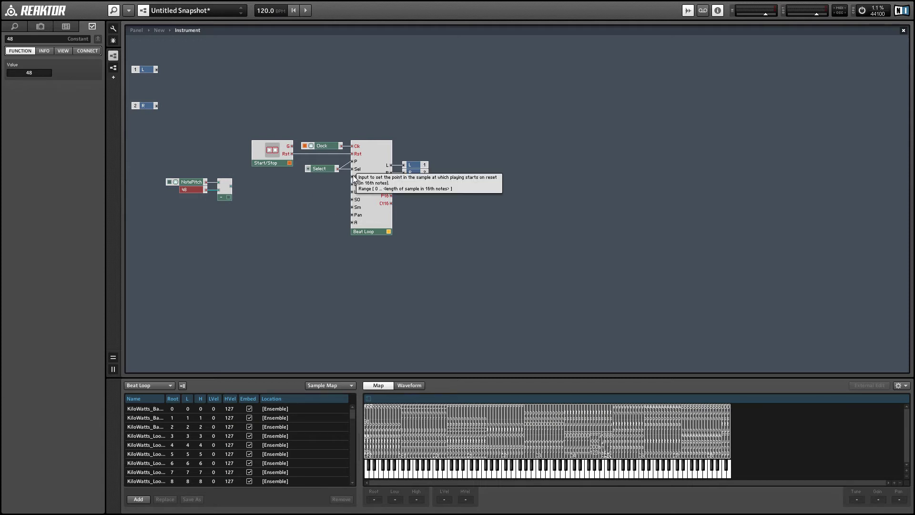
Wire the pitch-minus-48 result into Beat Loop's St input and move Start/Stop up-left.
{"action": "left_click_drag", "start_coordinate": [352, 176], "coordinate": [210, 185]}
{"action": "left_click", "coordinate": [224, 191]}
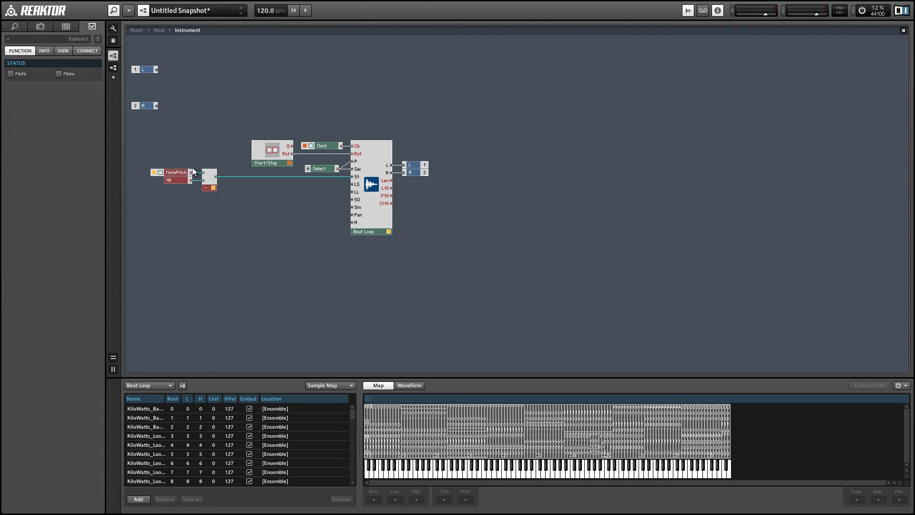
{"action": "left_click", "coordinate": [224, 216]}
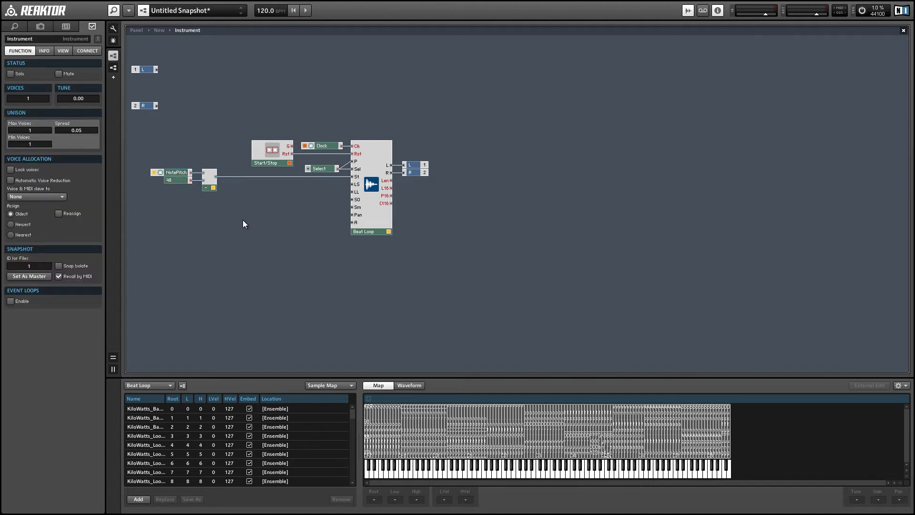
{"action": "left_click_drag", "start_coordinate": [265, 164], "coordinate": [191, 141]}
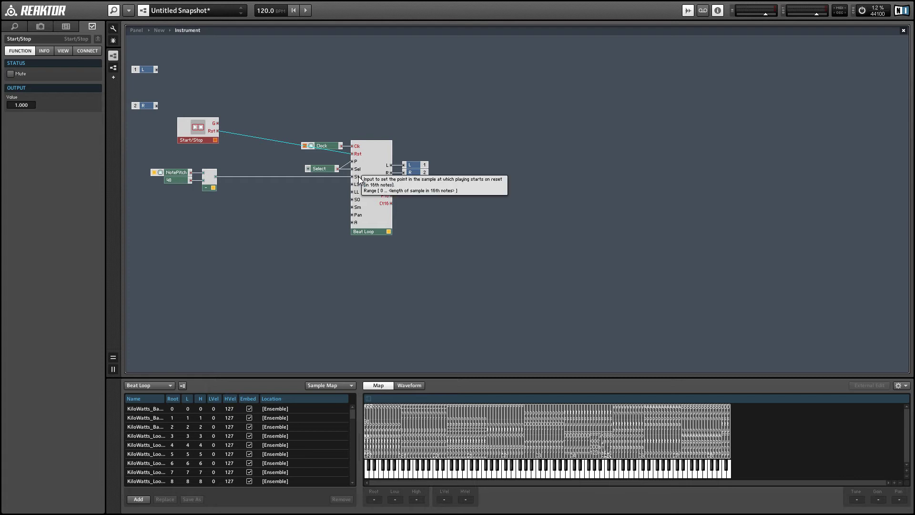
Add an Event Processing Value module with a constant 1 on its lower input.
{"action": "right_click", "coordinate": [249, 99]}
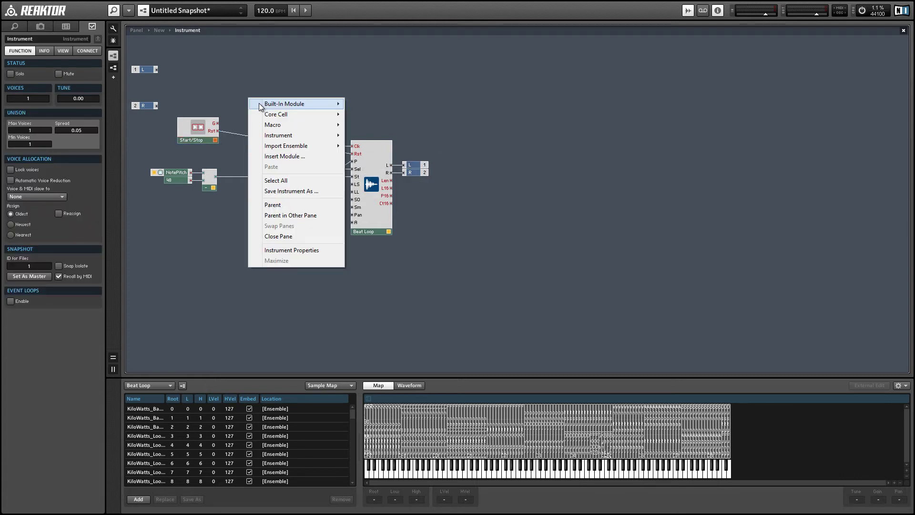
{"action": "mouse_move", "coordinate": [305, 104]}
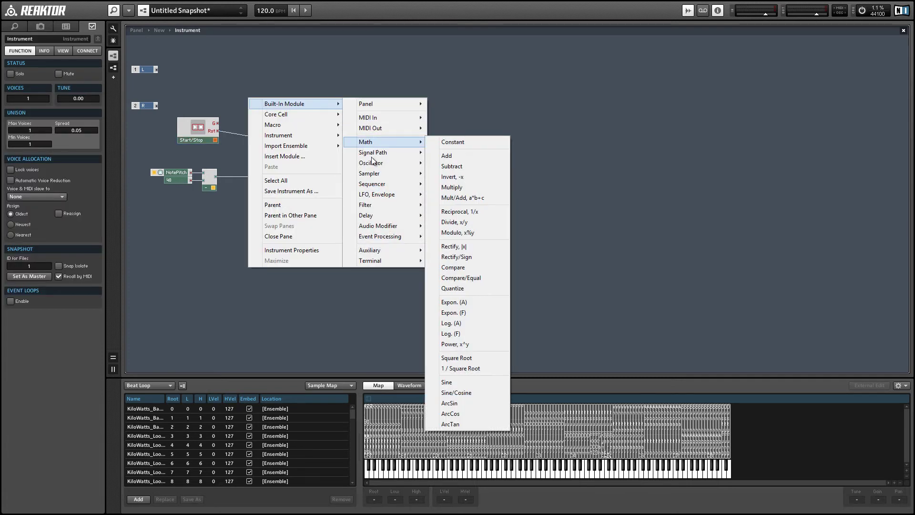
{"action": "mouse_move", "coordinate": [381, 236]}
{"action": "left_click", "coordinate": [475, 395]}
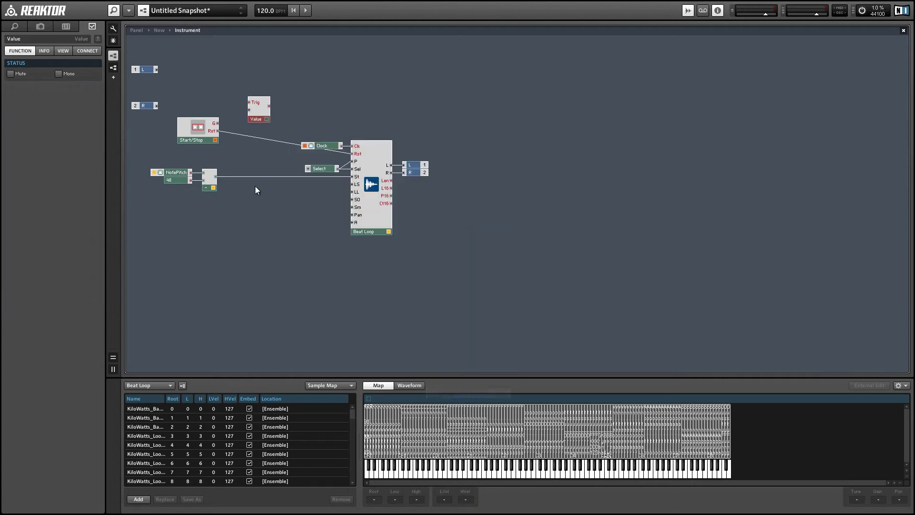
{"action": "right_click", "coordinate": [247, 153]}
{"action": "left_click", "coordinate": [258, 168]}
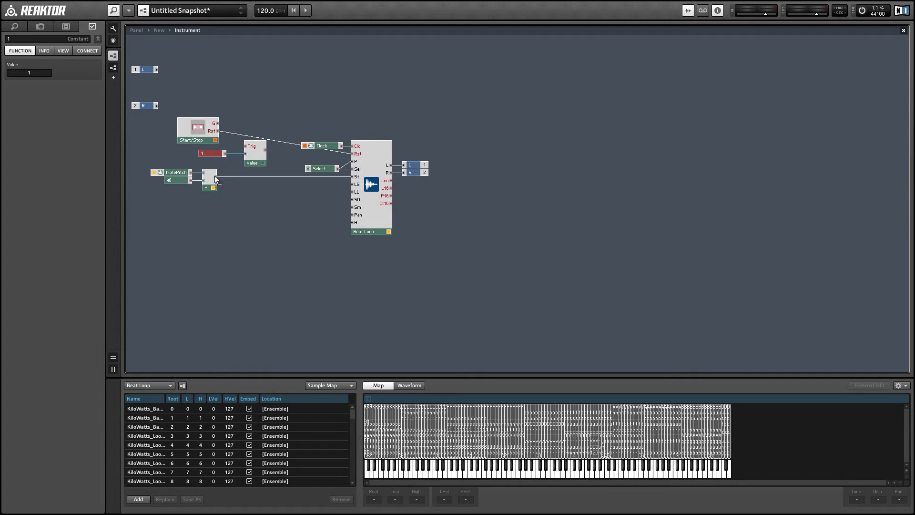
{"action": "left_click", "coordinate": [253, 162]}
{"action": "left_click_drag", "start_coordinate": [256, 166], "coordinate": [244, 168]}
{"action": "left_click", "coordinate": [252, 193]}
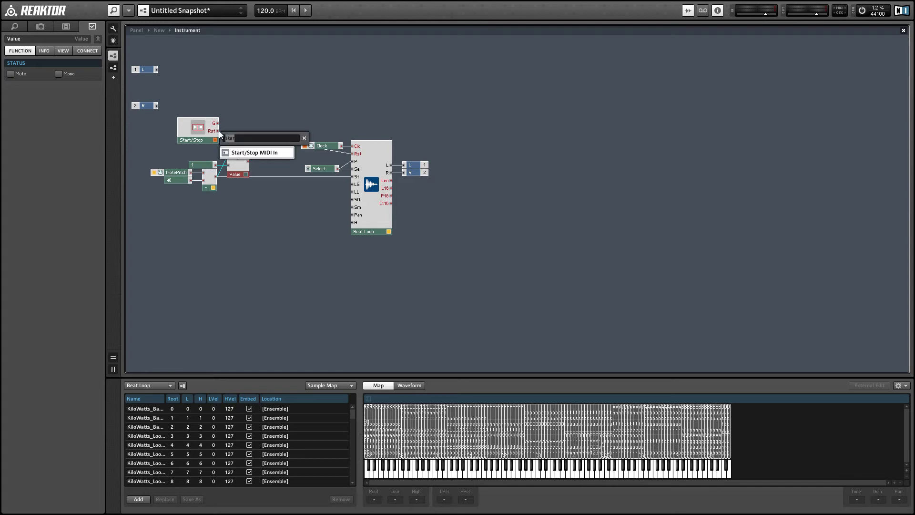
Create a Merge from Start/Stop's Rst with Min. Num Ports 2 and arrange the modules.
{"action": "right_click", "coordinate": [218, 130]}
{"action": "left_click", "coordinate": [223, 170]}
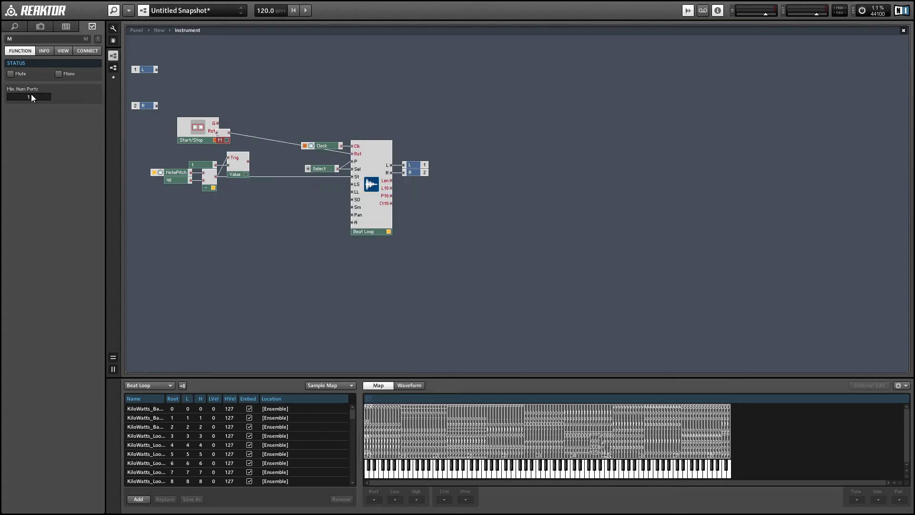
{"action": "left_click_drag", "start_coordinate": [44, 91], "coordinate": [44, 86]}
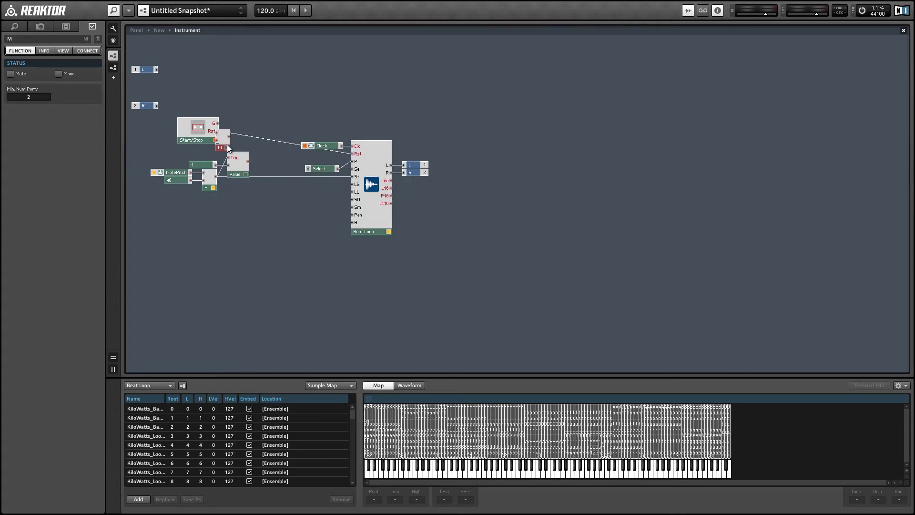
{"action": "left_click_drag", "start_coordinate": [227, 144], "coordinate": [353, 154]}
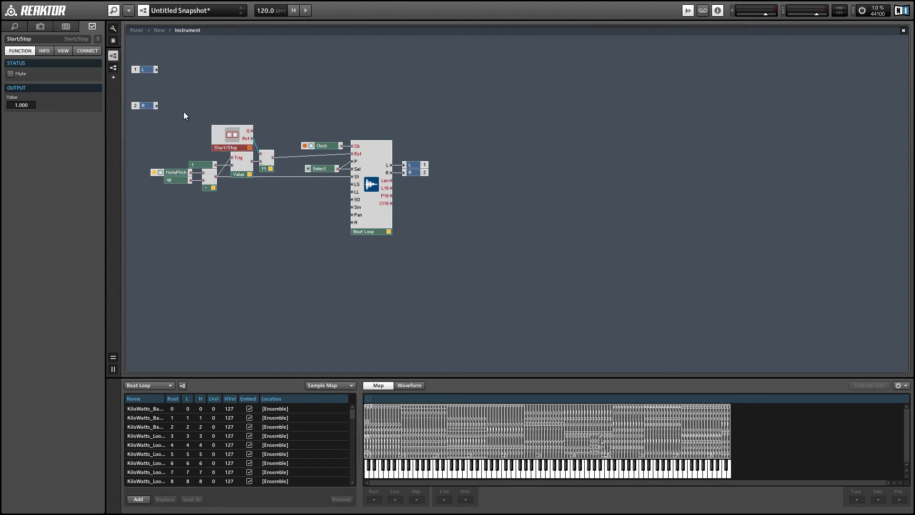
{"action": "left_click_drag", "start_coordinate": [187, 114], "coordinate": [242, 164]}
{"action": "left_click", "coordinate": [250, 199]}
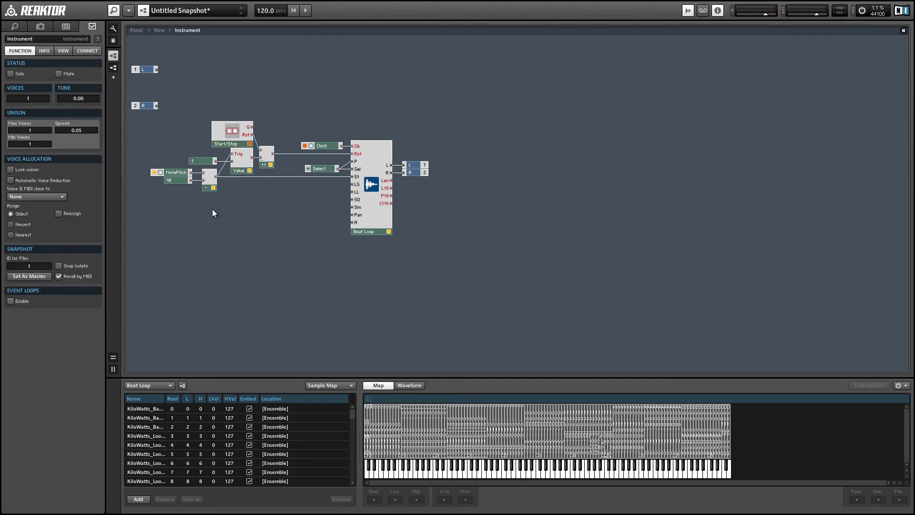
Start playback from the panel, then shift the NotePitch, Value and merge modules right.
{"action": "left_click", "coordinate": [137, 30]}
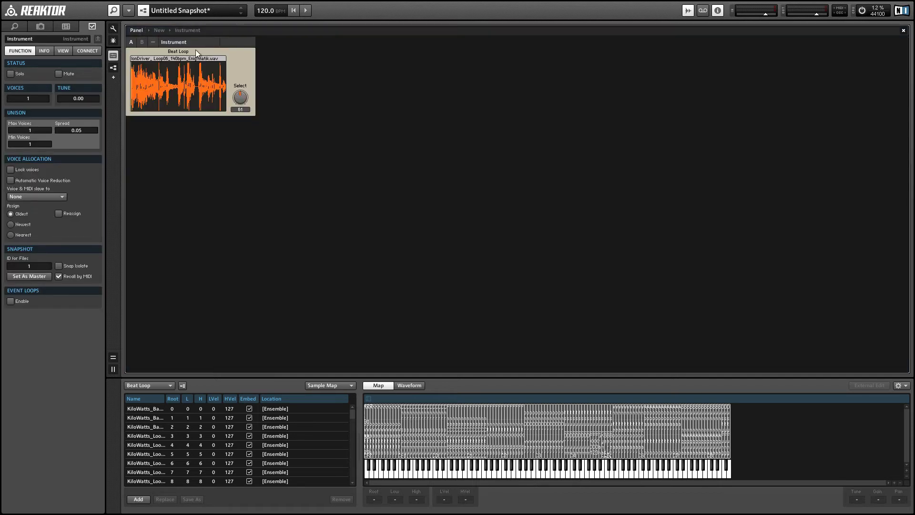
{"action": "left_click", "coordinate": [305, 11]}
{"action": "key", "text": "ctrl+Tab"}
{"action": "left_click_drag", "start_coordinate": [169, 120], "coordinate": [268, 195]}
{"action": "left_click_drag", "start_coordinate": [210, 184], "coordinate": [224, 184]}
{"action": "left_click", "coordinate": [223, 204]}
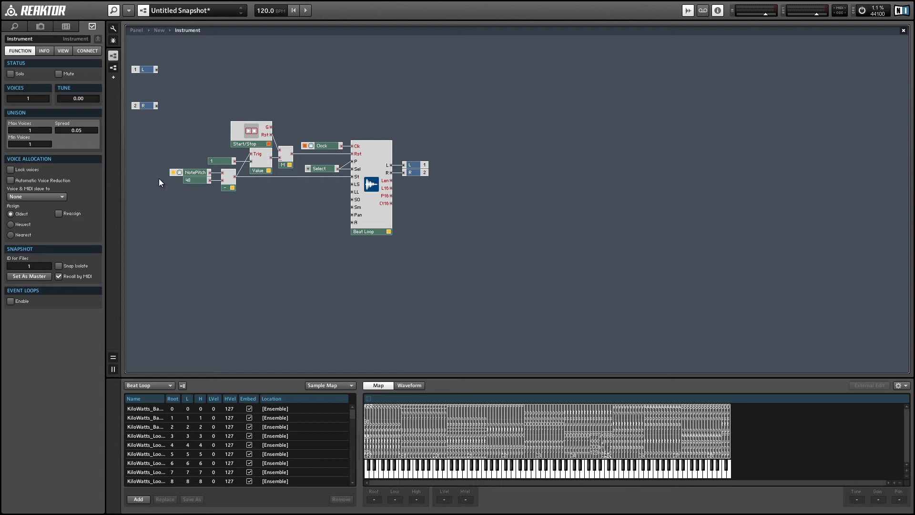
Add a second event Value module left of Beat Loop and wire Beat Loop's P16 output into it.
{"action": "right_click", "coordinate": [286, 217]}
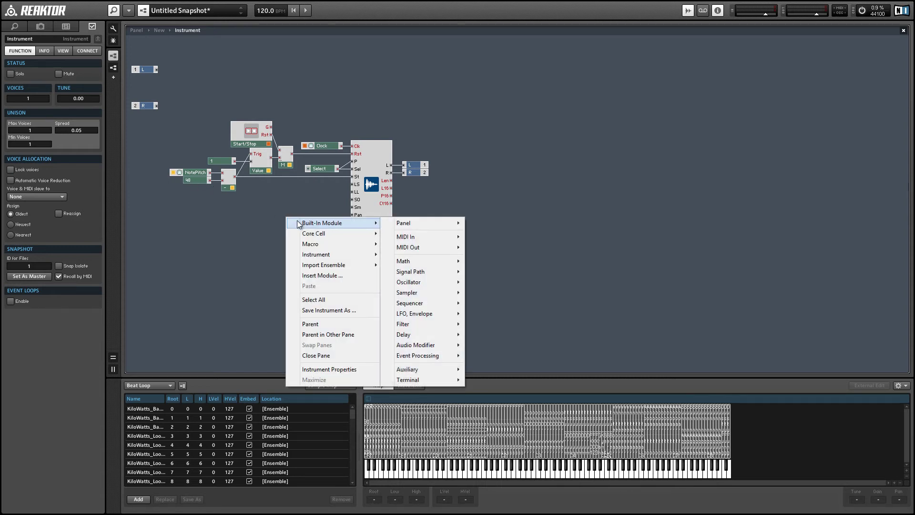
{"action": "left_click", "coordinate": [341, 200]}
{"action": "left_click", "coordinate": [351, 185]}
{"action": "left_click", "coordinate": [281, 198]}
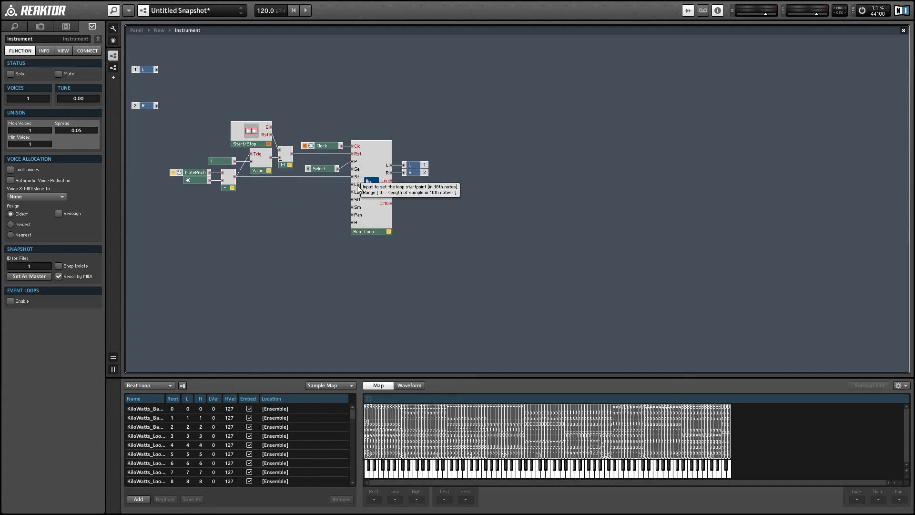
{"action": "right_click", "coordinate": [263, 212]}
{"action": "mouse_move", "coordinate": [288, 217]}
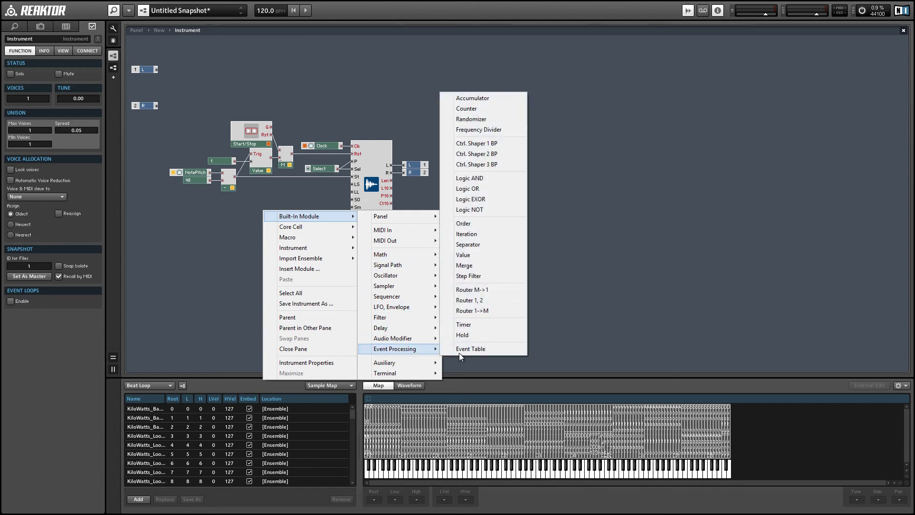
{"action": "left_click", "coordinate": [467, 255]}
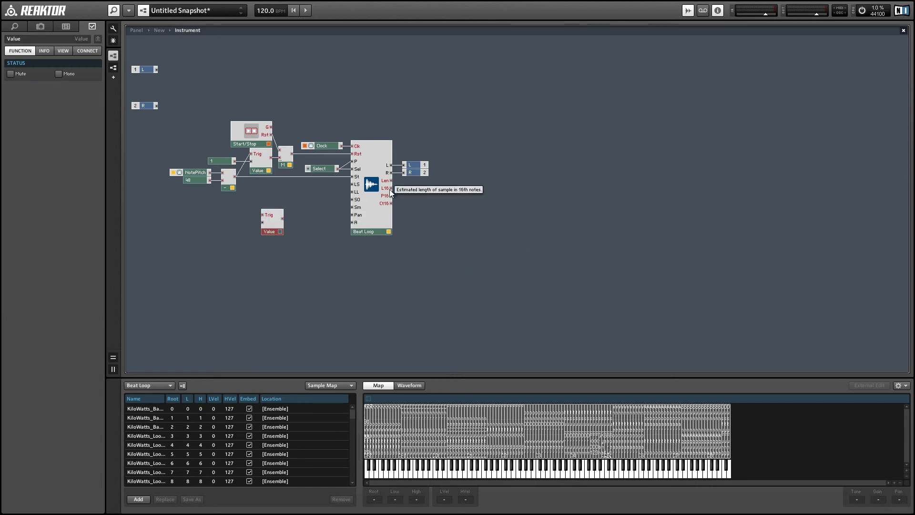
{"action": "left_click_drag", "start_coordinate": [392, 196], "coordinate": [289, 204]}
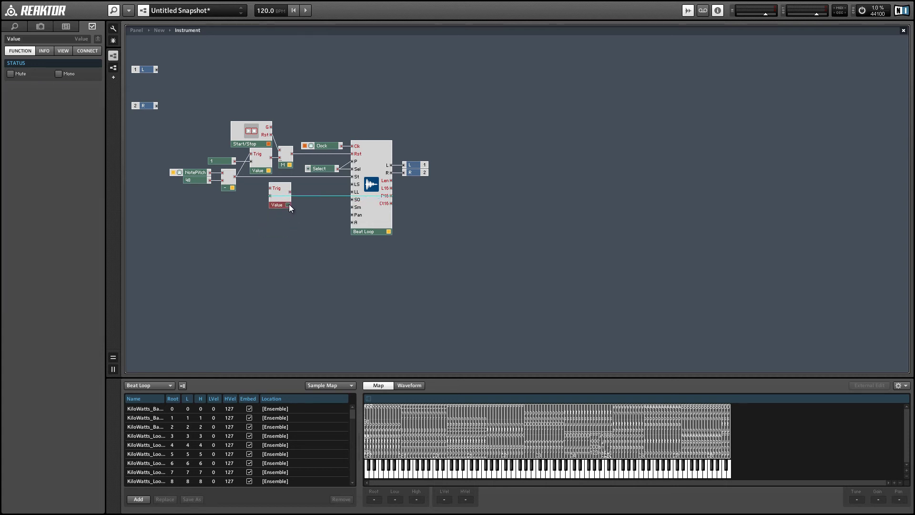
Add a panel Button named 'Stutter' set to Gate mode.
{"action": "right_click", "coordinate": [183, 215]}
{"action": "mouse_move", "coordinate": [195, 220]}
{"action": "mouse_move", "coordinate": [301, 221]}
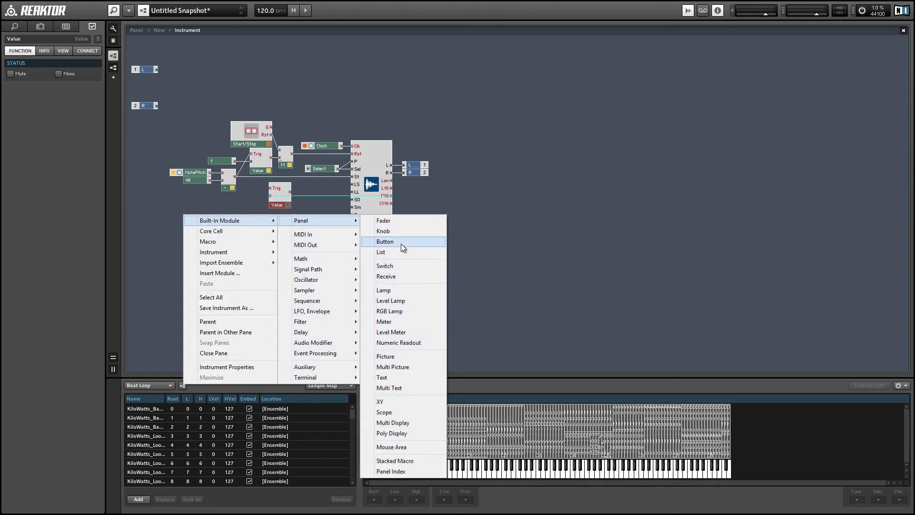
{"action": "left_click", "coordinate": [402, 243]}
{"action": "left_click", "coordinate": [8, 39]}
{"action": "type", "text": "Stutter"}
{"action": "key", "text": "Return"}
{"action": "left_click", "coordinate": [10, 131]}
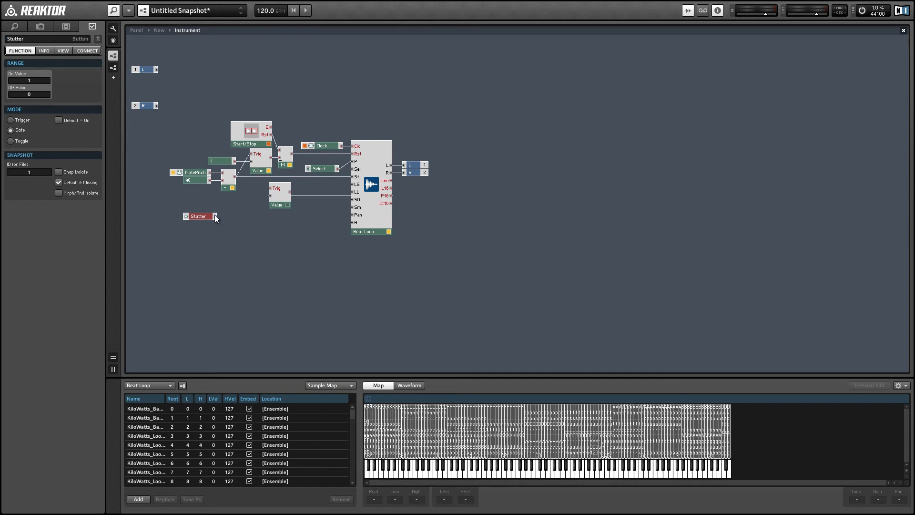
Wire Stutter into the Trig input and the trigger output into Beat Loop's LS input.
{"action": "left_click_drag", "start_coordinate": [215, 216], "coordinate": [250, 205]}
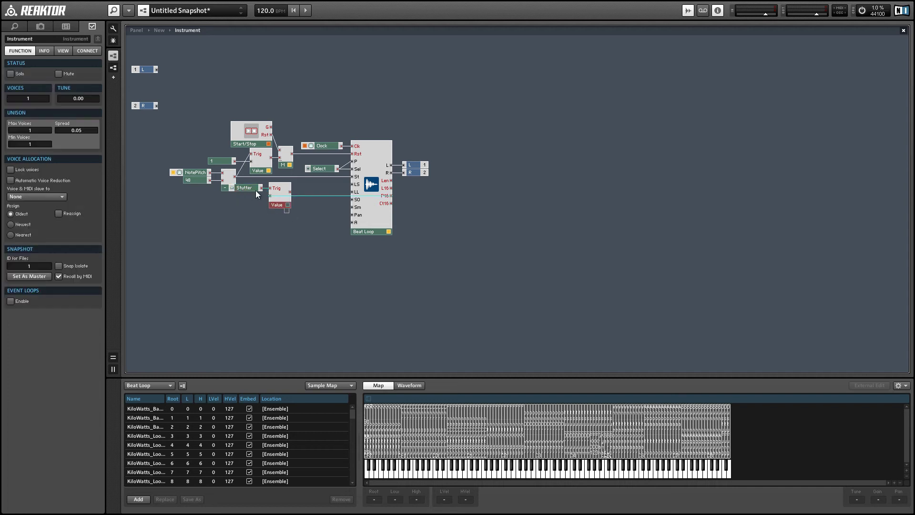
{"action": "left_click_drag", "start_coordinate": [253, 188], "coordinate": [259, 187]}
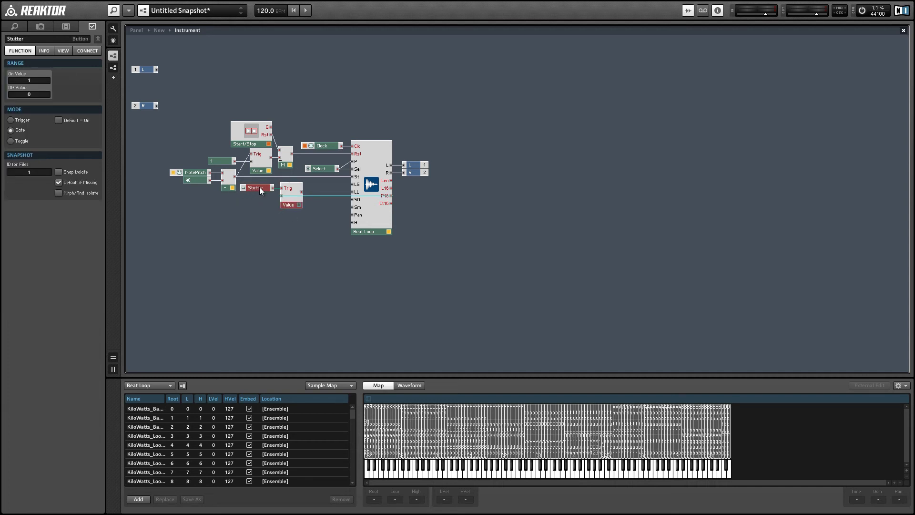
{"action": "left_click", "coordinate": [305, 190]}
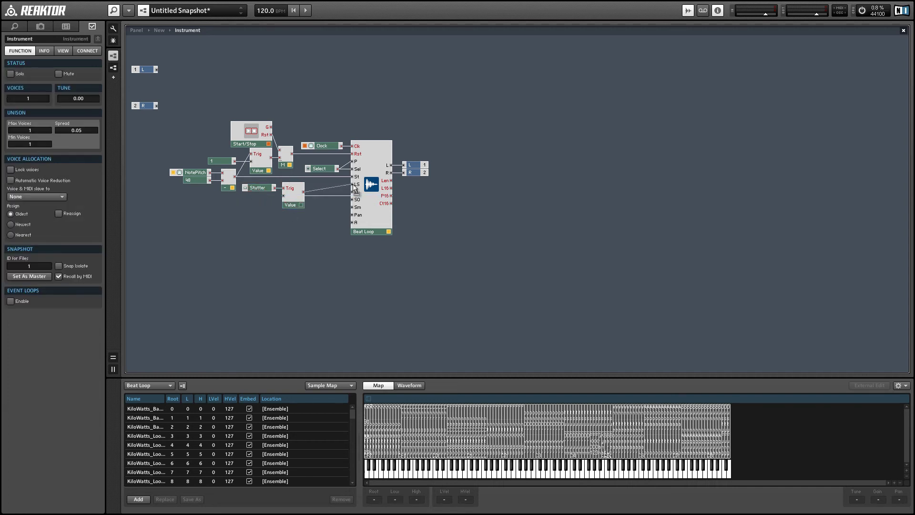
{"action": "left_click_drag", "start_coordinate": [355, 190], "coordinate": [352, 189]}
Add a 2-port Selector below the trigger module and wire Stutter to its Pos input.
{"action": "right_click", "coordinate": [249, 236]}
{"action": "mouse_move", "coordinate": [286, 241]}
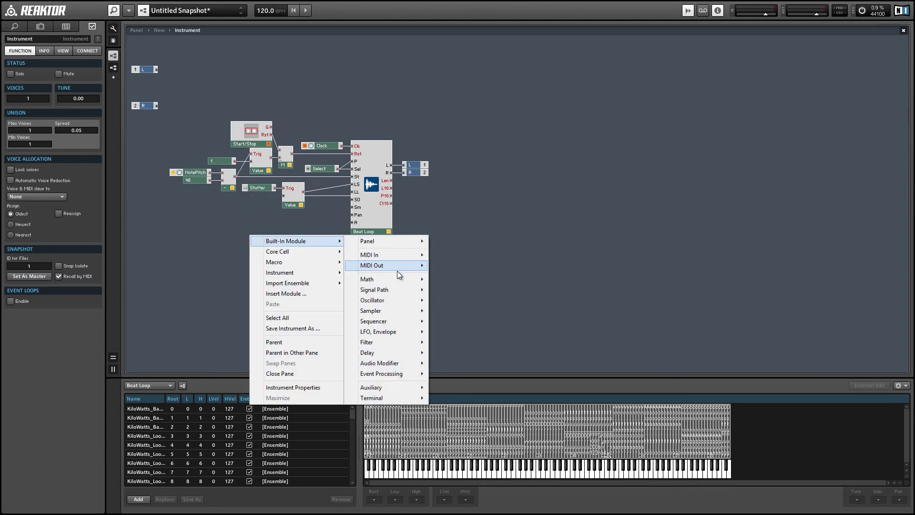
{"action": "mouse_move", "coordinate": [396, 290]}
{"action": "left_click", "coordinate": [463, 290]}
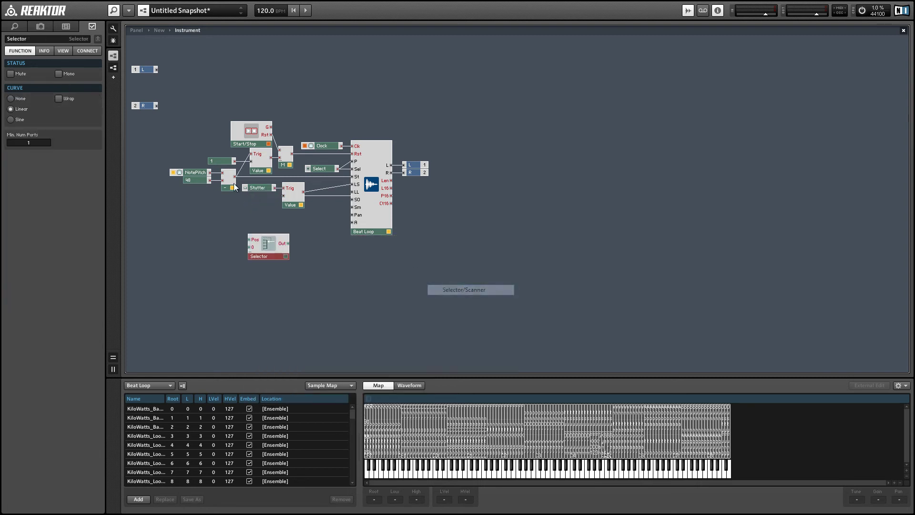
{"action": "left_click_drag", "start_coordinate": [18, 137], "coordinate": [37, 139]}
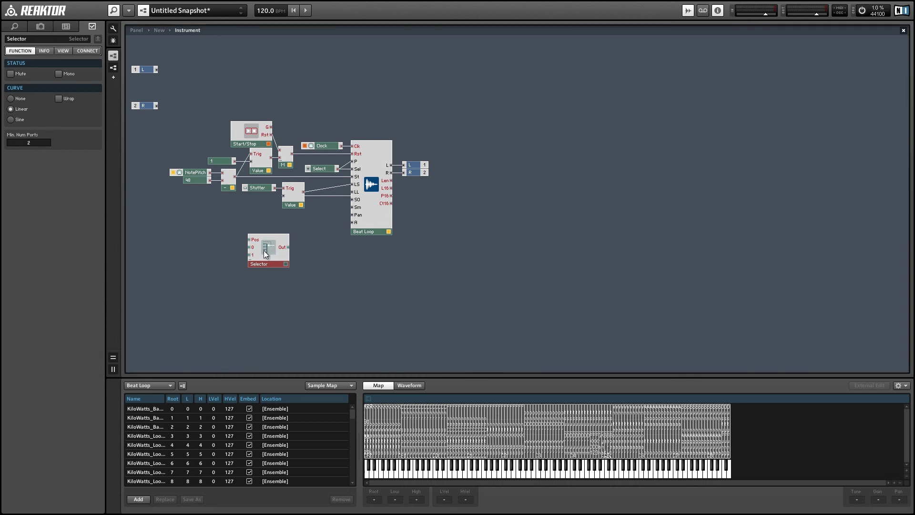
{"action": "left_click_drag", "start_coordinate": [265, 244], "coordinate": [295, 228]}
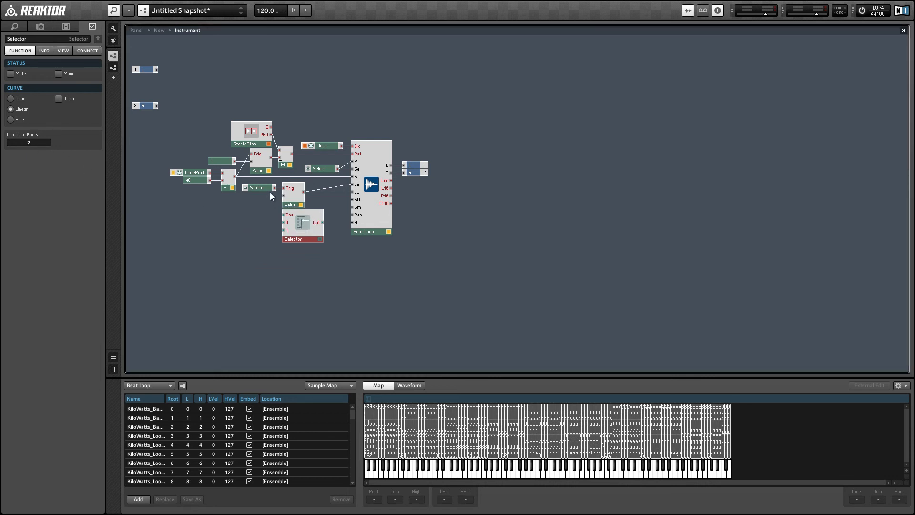
{"action": "left_click_drag", "start_coordinate": [273, 188], "coordinate": [352, 199]}
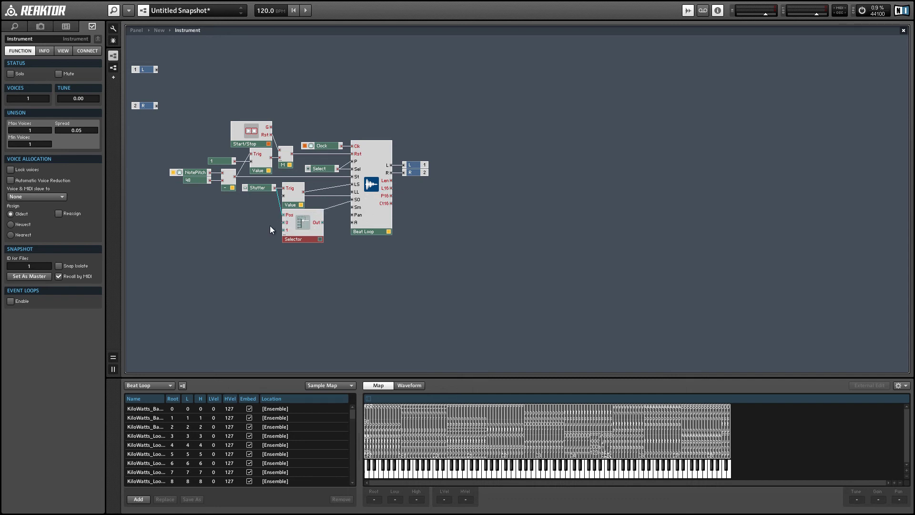
Create a 'Length' control (min 1, step size 1) on Selector input 1 and wire the Selector output to LL.
{"action": "left_click", "coordinate": [299, 234]}
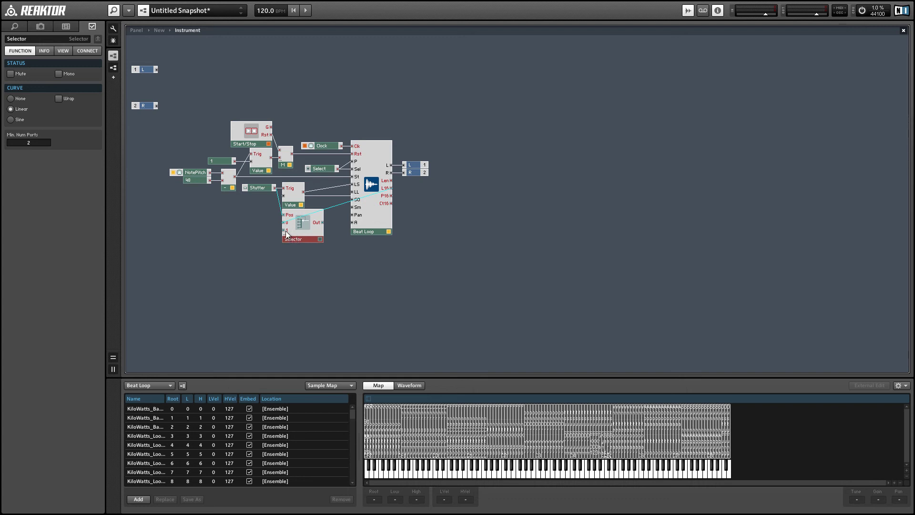
{"action": "right_click", "coordinate": [287, 232]}
{"action": "left_click", "coordinate": [300, 237]}
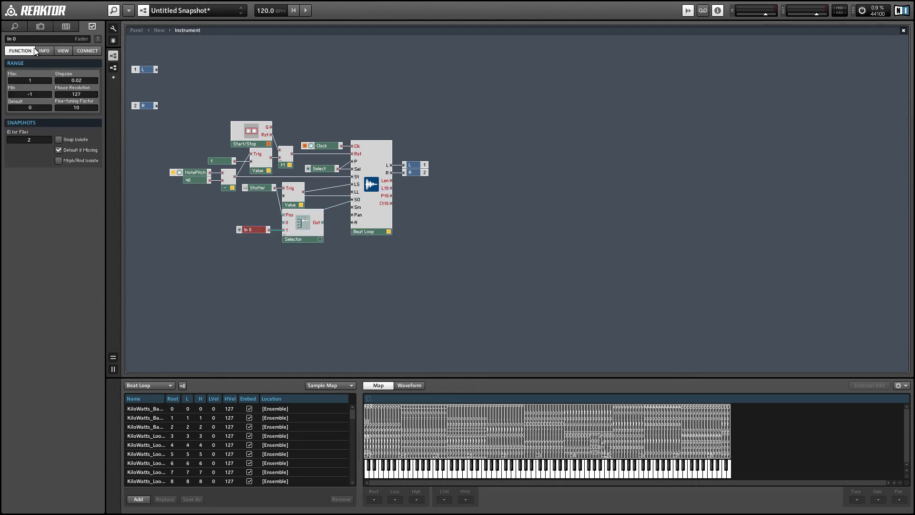
{"action": "type", "text": "Length"}
{"action": "key", "text": "Return"}
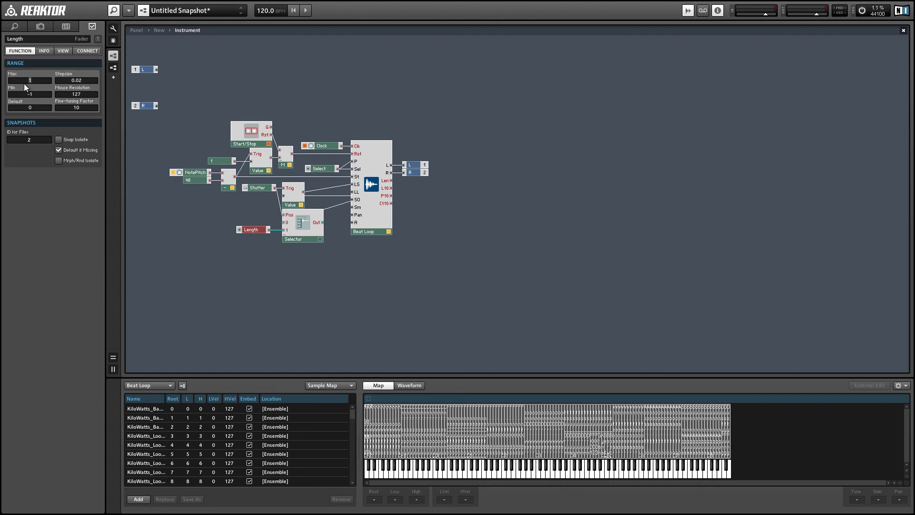
{"action": "type", "text": "1"}
{"action": "key", "text": "Return"}
{"action": "left_click", "coordinate": [85, 80]}
{"action": "type", "text": "1"}
{"action": "key", "text": "Return"}
{"action": "left_click", "coordinate": [307, 271]}
{"action": "left_click_drag", "start_coordinate": [322, 222], "coordinate": [354, 192]}
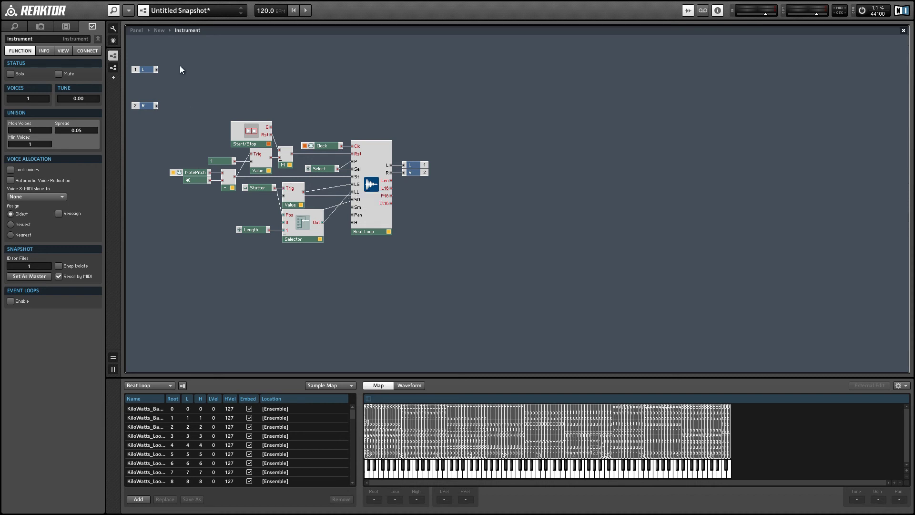
In the panel layout, place the Length knob to the right of Select.
{"action": "left_click", "coordinate": [135, 29]}
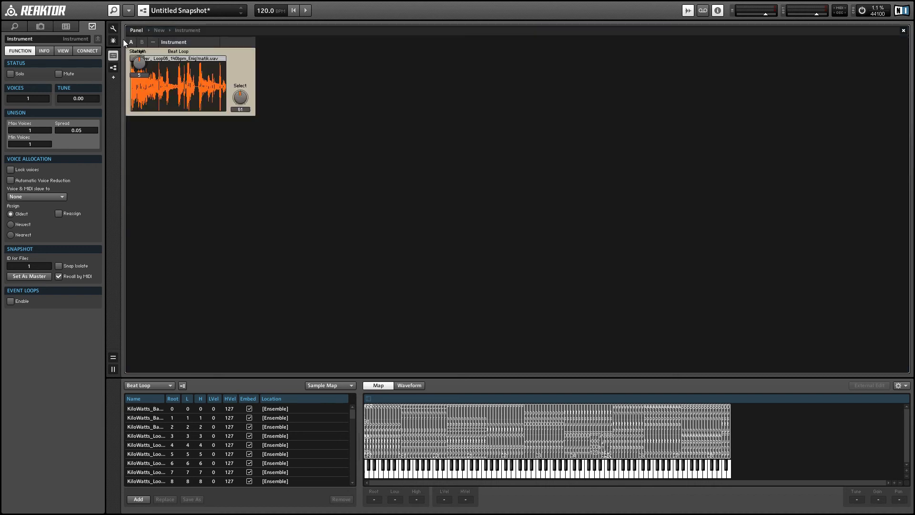
{"action": "left_click", "coordinate": [114, 29]}
{"action": "left_click_drag", "start_coordinate": [145, 67], "coordinate": [266, 75]}
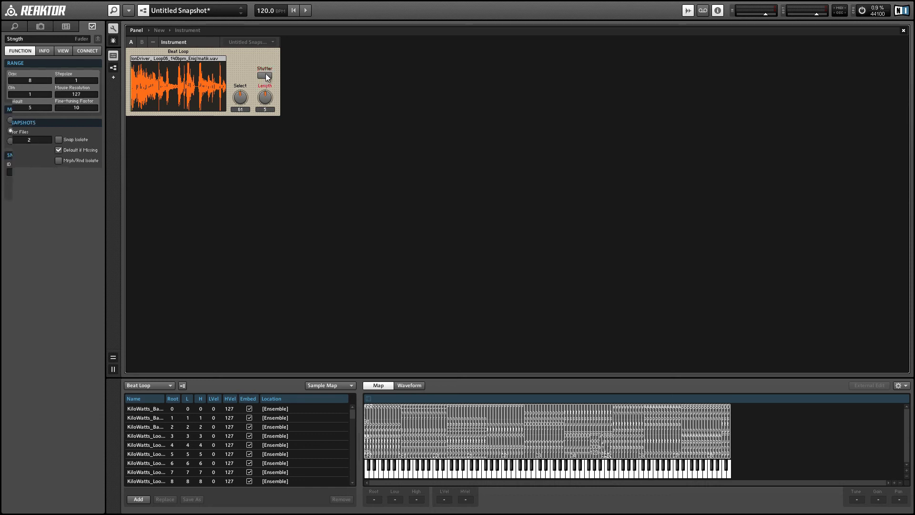
{"action": "left_click", "coordinate": [116, 31]}
Pick a loop sample, start playback, and test Stutter with Length at 2 and 3.
{"action": "left_click_drag", "start_coordinate": [241, 98], "coordinate": [241, 110]}
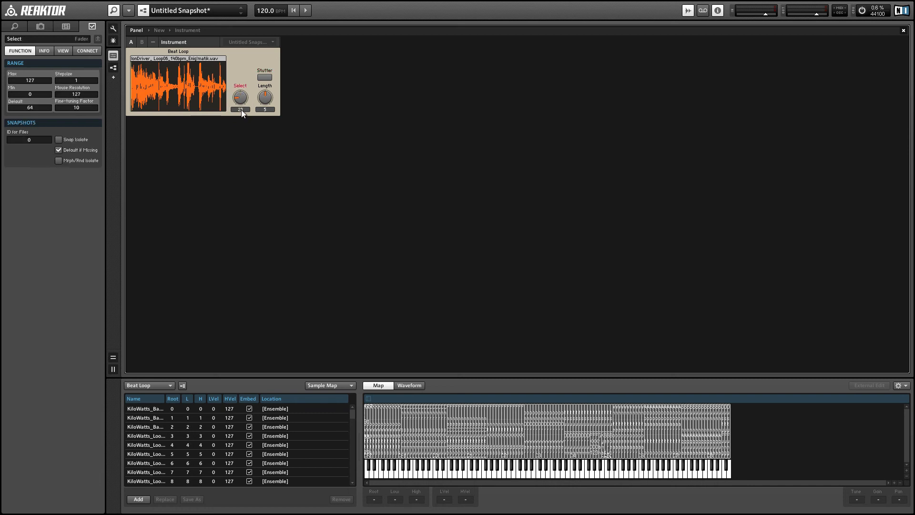
{"action": "left_click", "coordinate": [305, 10]}
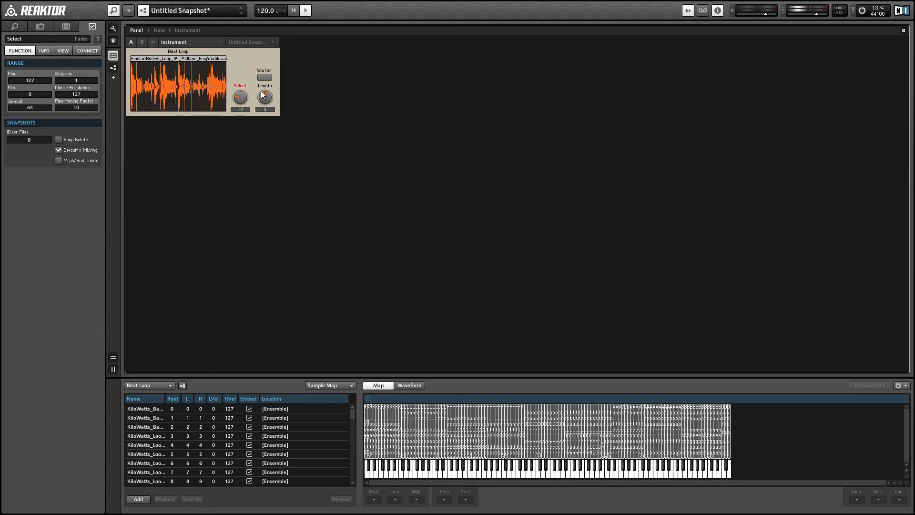
{"action": "left_click_drag", "start_coordinate": [263, 97], "coordinate": [265, 112]}
{"action": "left_click", "coordinate": [270, 77]}
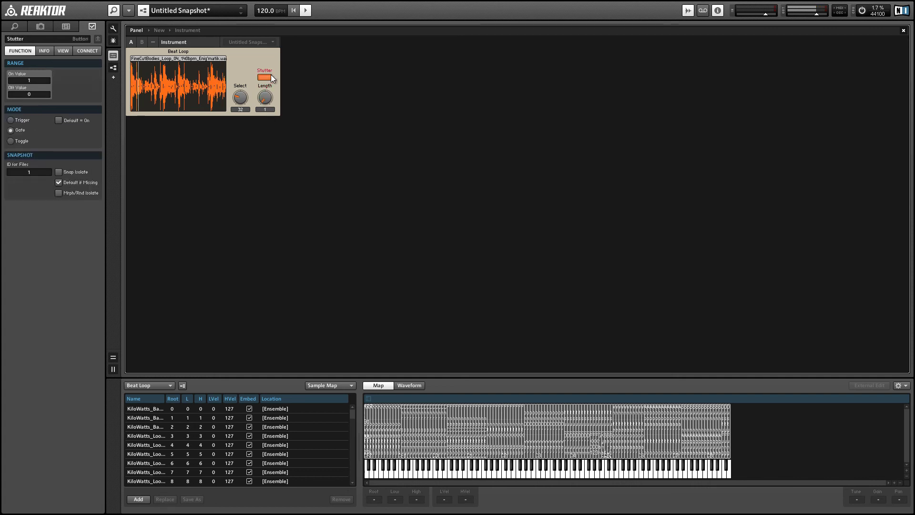
{"action": "left_click", "coordinate": [261, 87]}
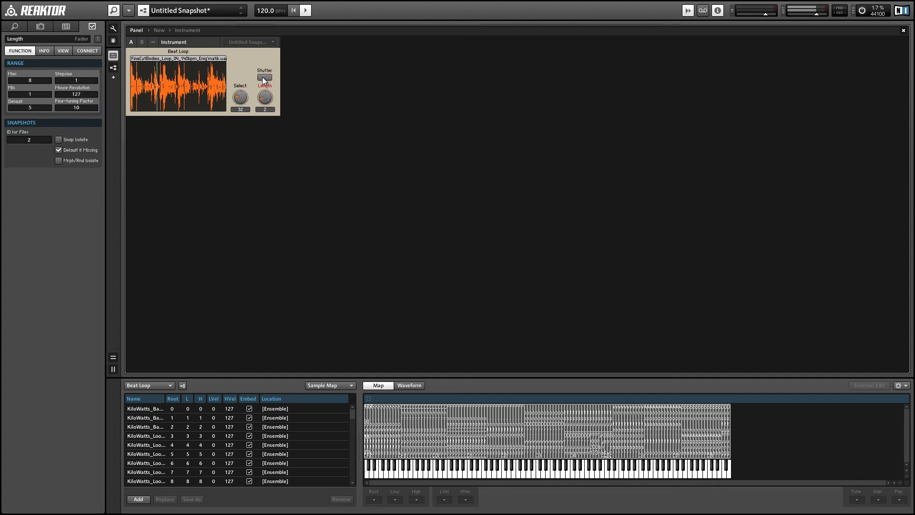
{"action": "left_click", "coordinate": [262, 77]}
{"action": "left_click", "coordinate": [263, 86]}
{"action": "left_click", "coordinate": [262, 78]}
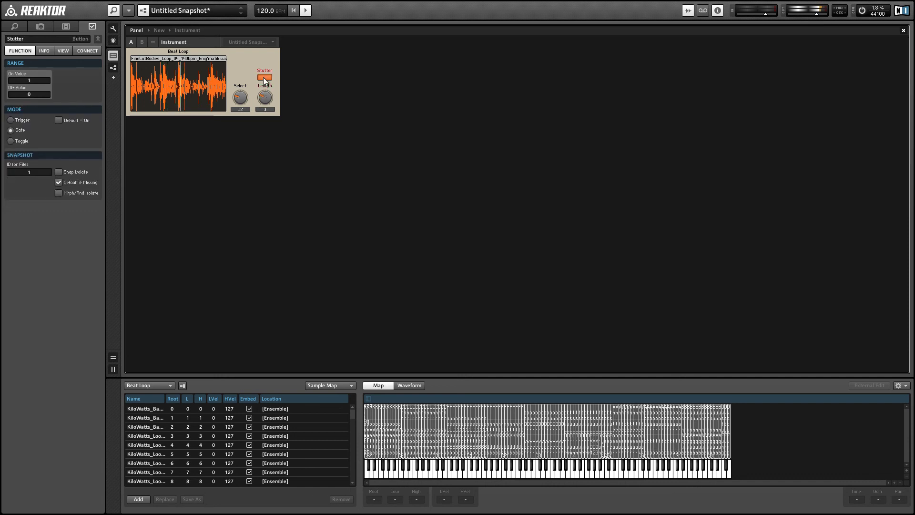
{"action": "left_click", "coordinate": [264, 98]}
{"action": "left_click", "coordinate": [264, 78]}
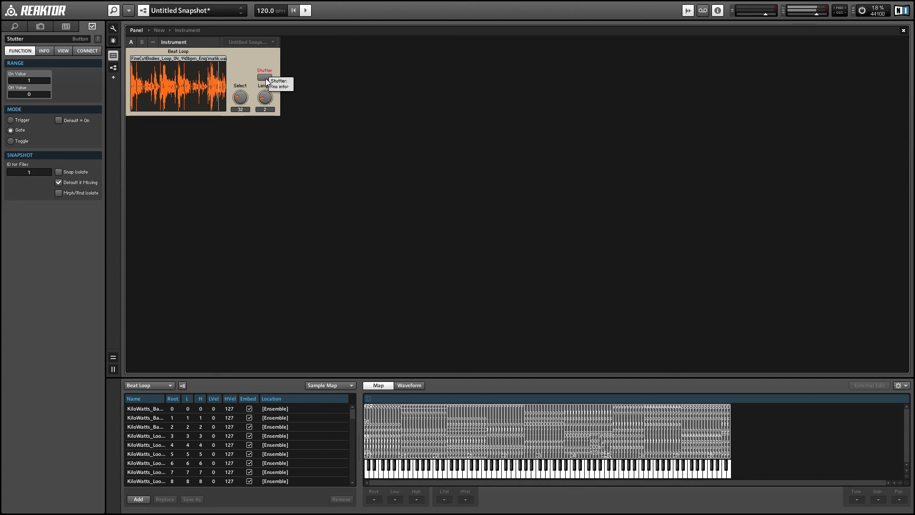
Switch to another loop sample and test Stutter with Length set to 1.
{"action": "left_click_drag", "start_coordinate": [248, 104], "coordinate": [246, 83]}
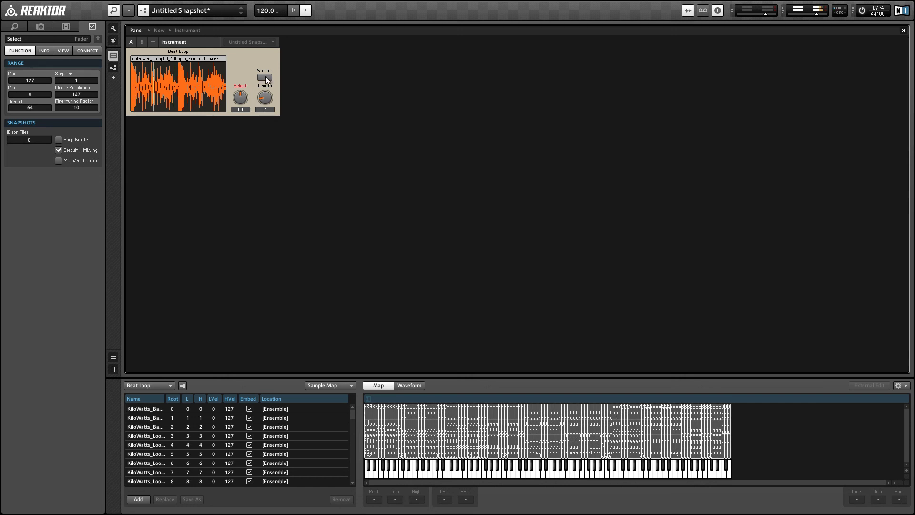
{"action": "left_click", "coordinate": [265, 77]}
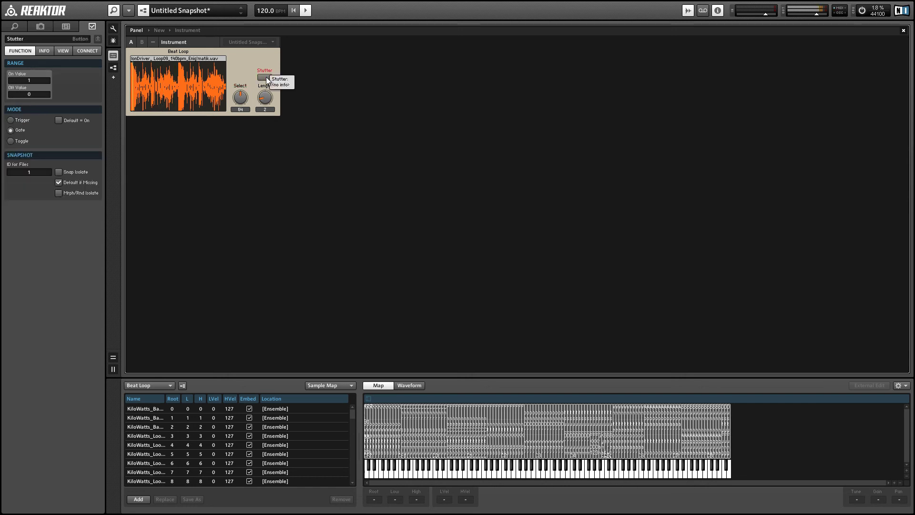
{"action": "left_click_drag", "start_coordinate": [267, 76], "coordinate": [265, 82]}
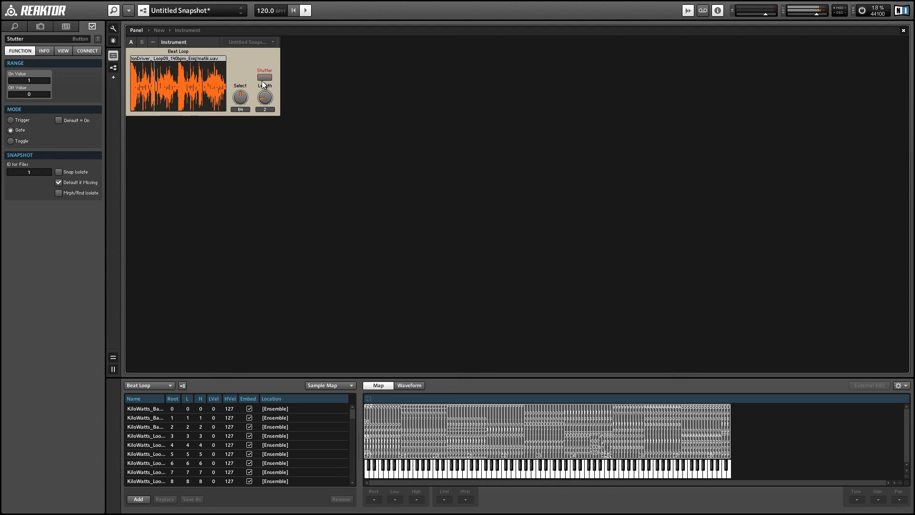
{"action": "left_click", "coordinate": [266, 105]}
{"action": "left_click", "coordinate": [262, 76]}
{"action": "left_click", "coordinate": [262, 77]}
{"action": "left_click", "coordinate": [261, 77]}
{"action": "left_click", "coordinate": [261, 78]}
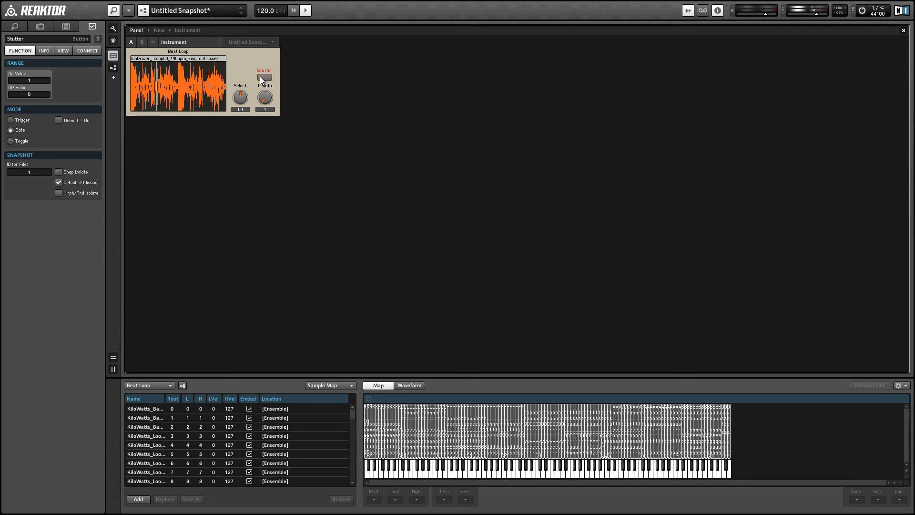